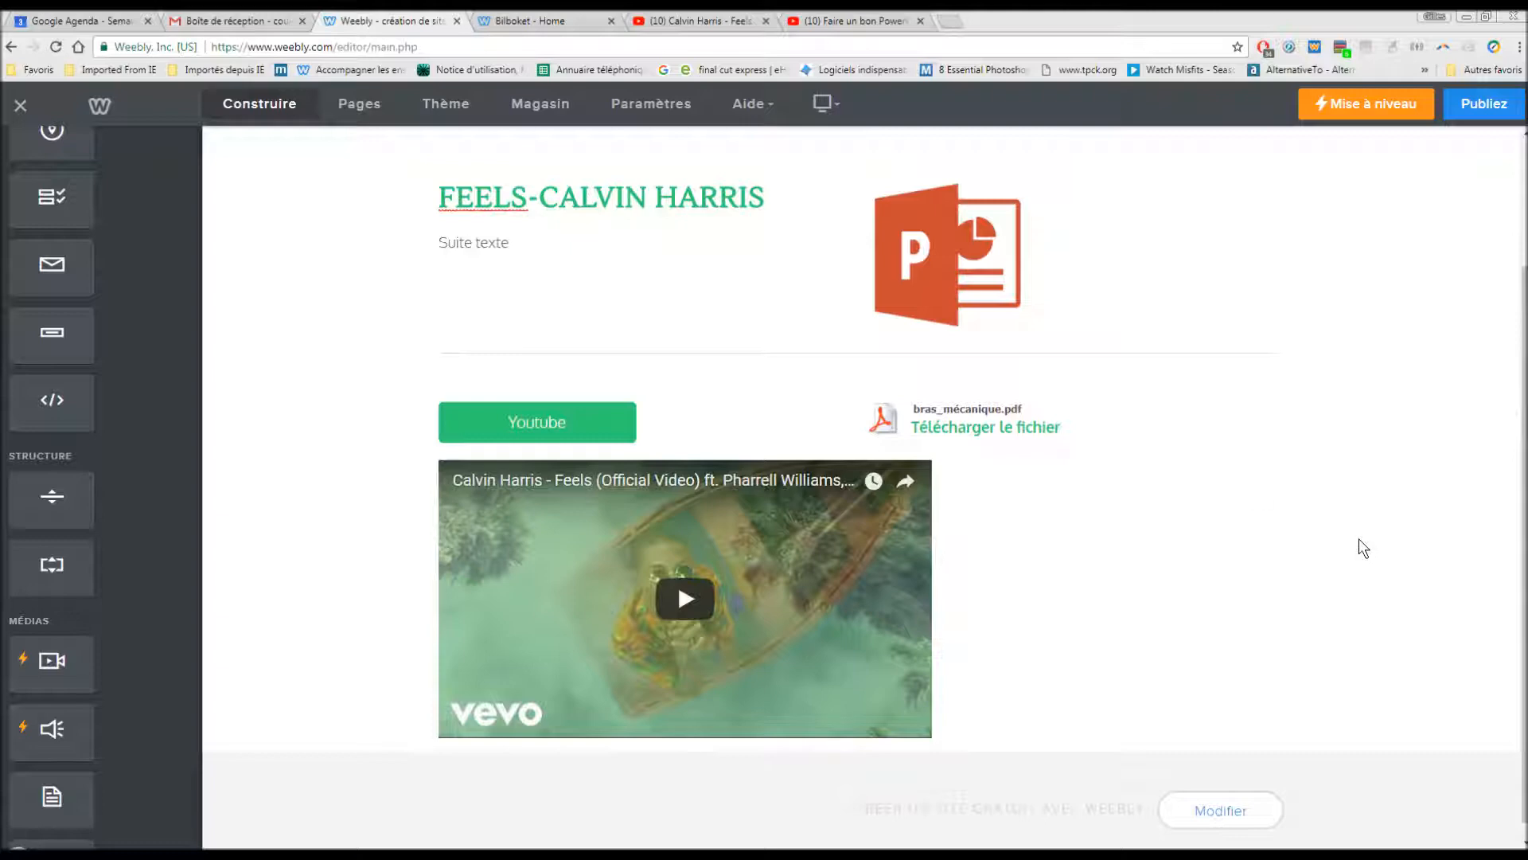
Step: Rename the Home page to "Accueil" in its page settings
scroll(1194, 430, "up", 2)
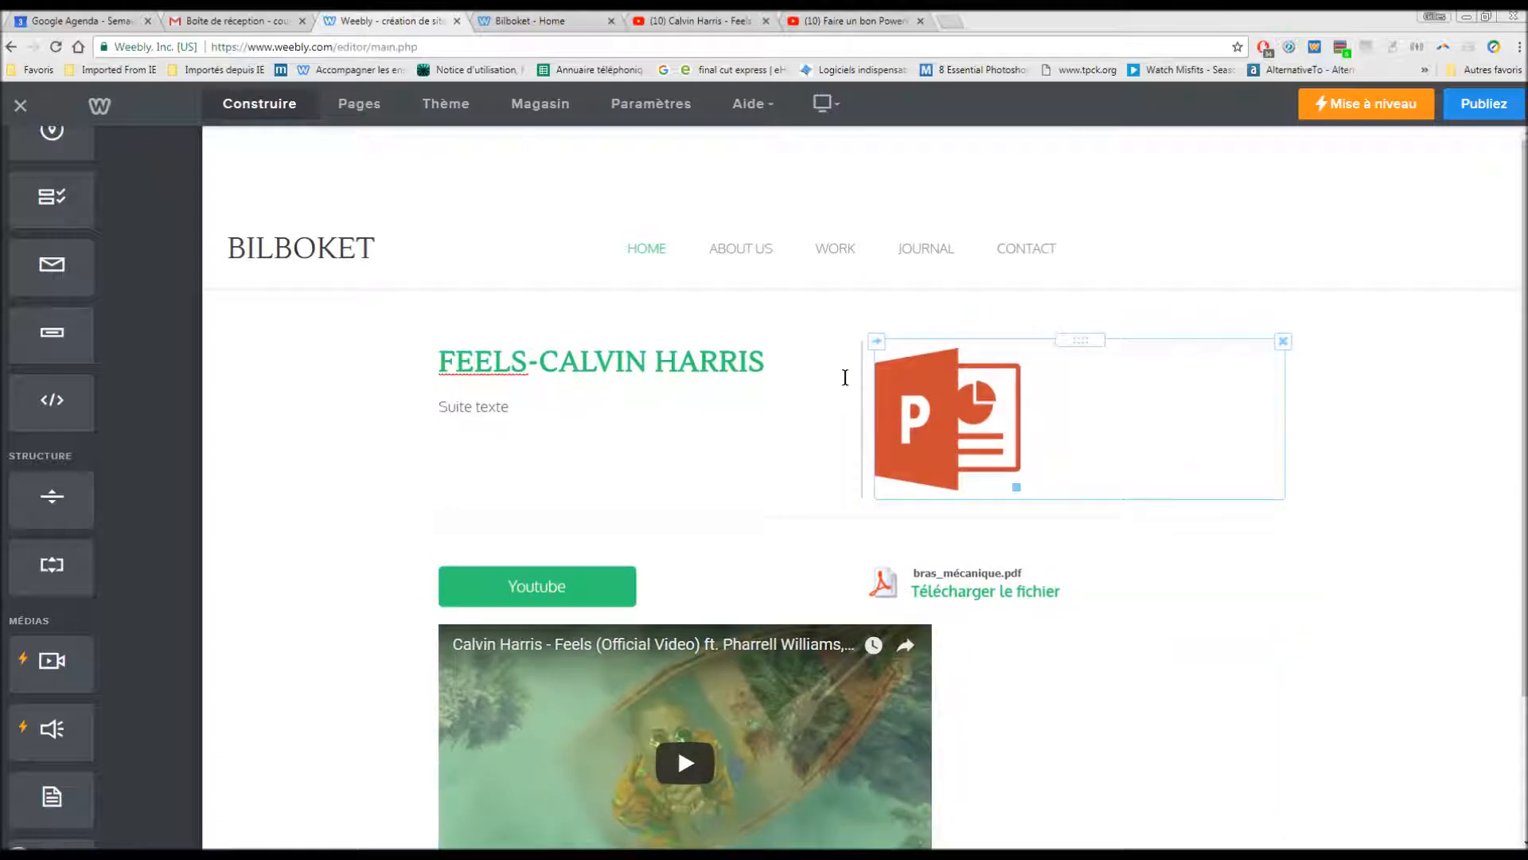
scroll(757, 390, "down", 1)
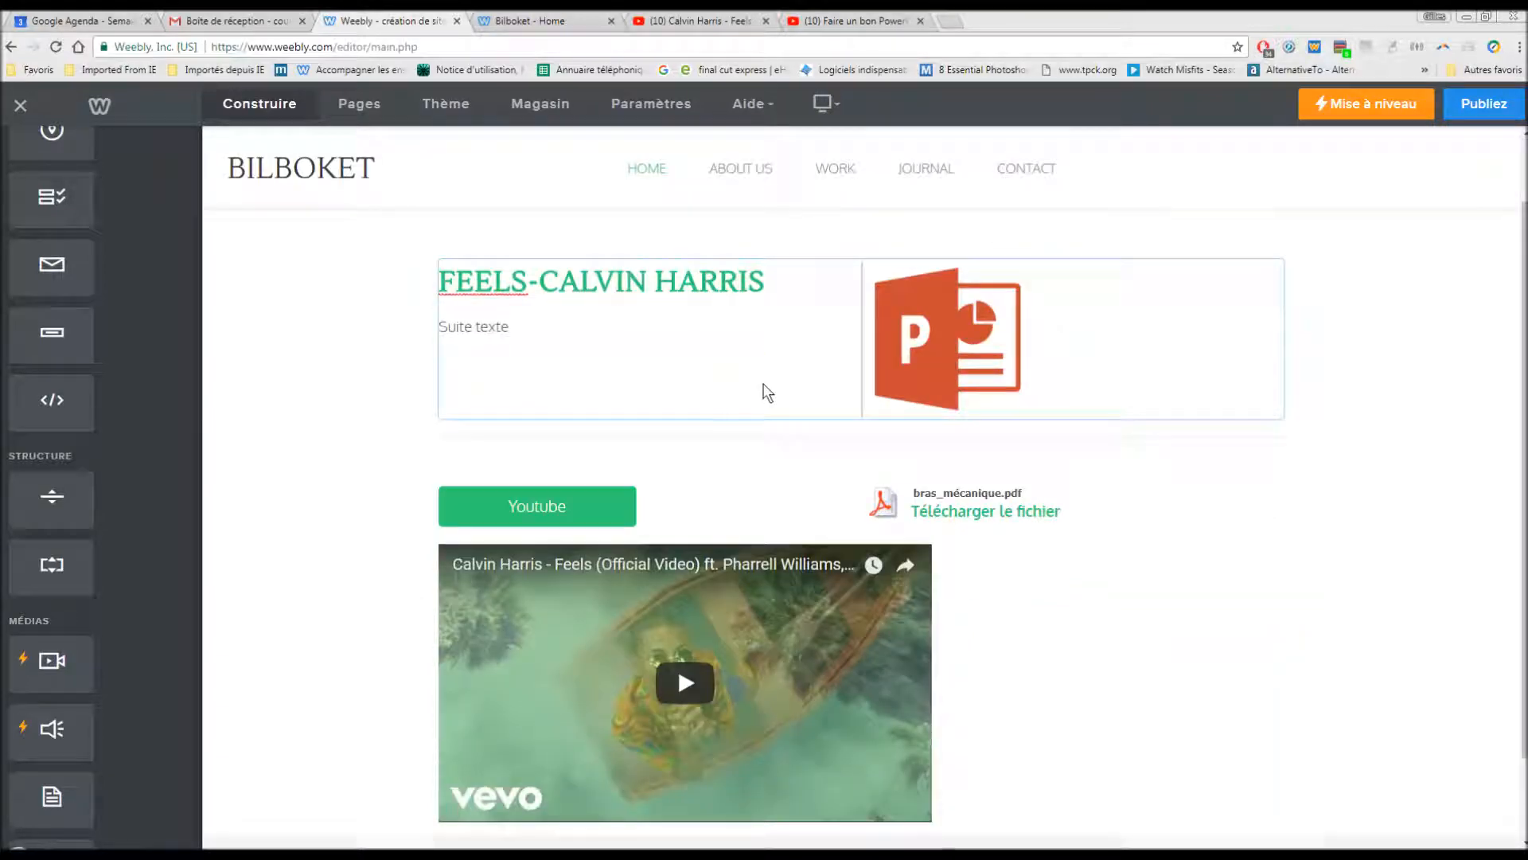
scroll(608, 246, "up", 1)
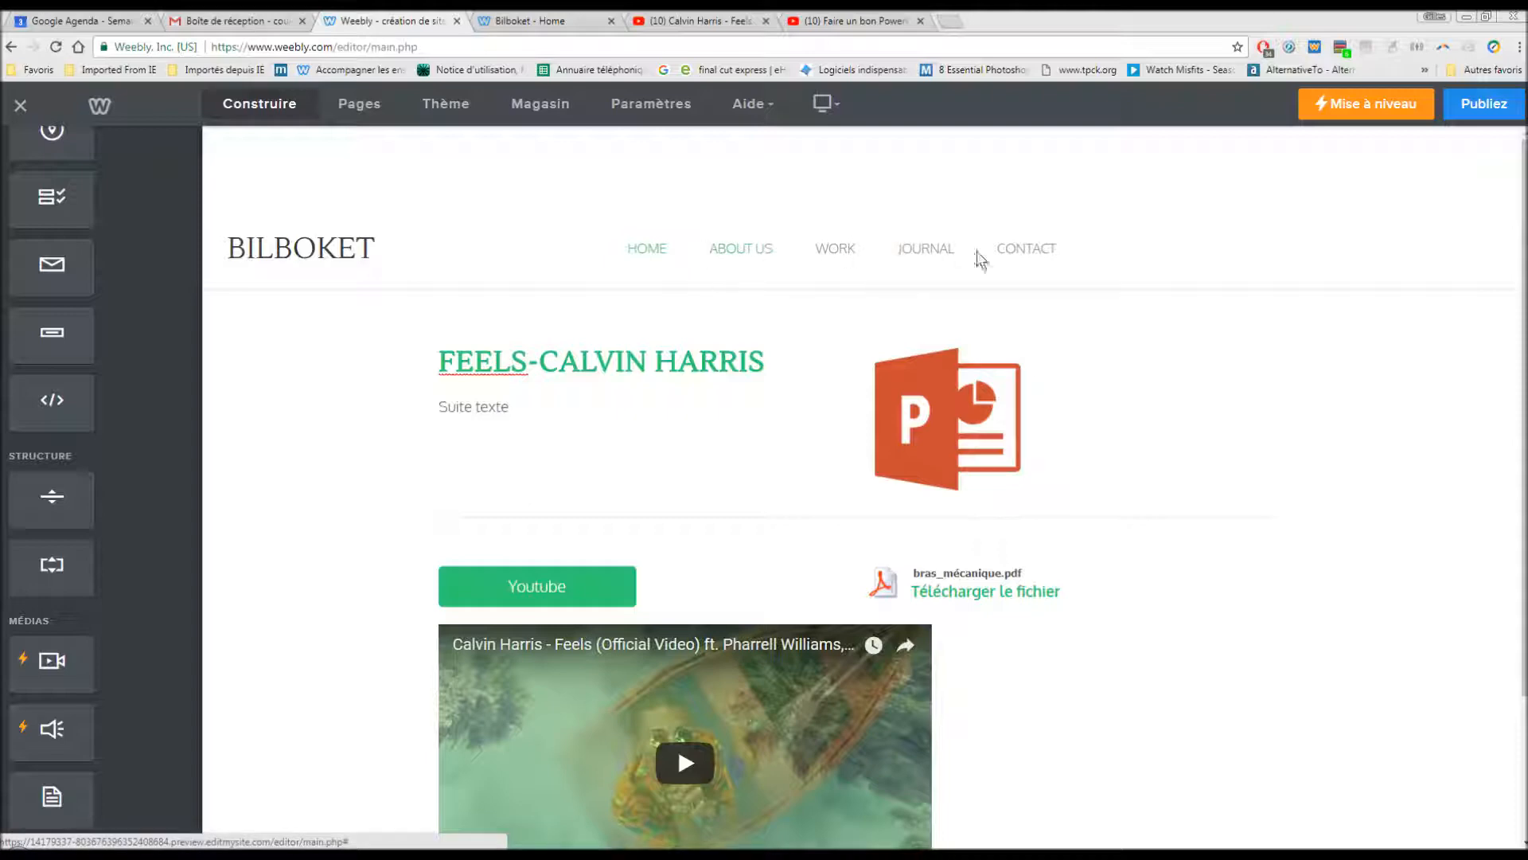
left_click(359, 112)
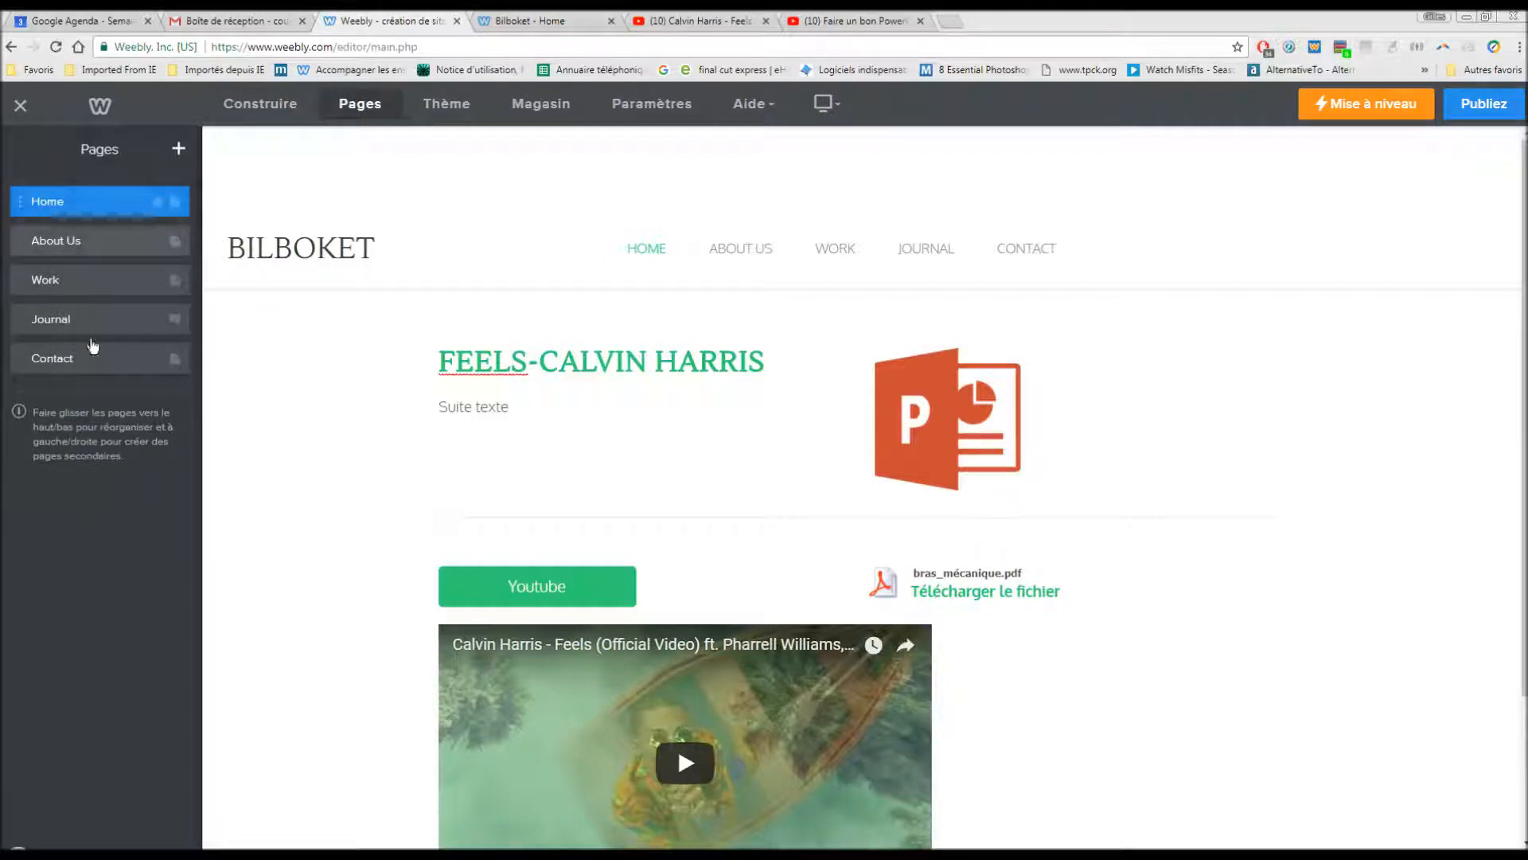
left_click(89, 205)
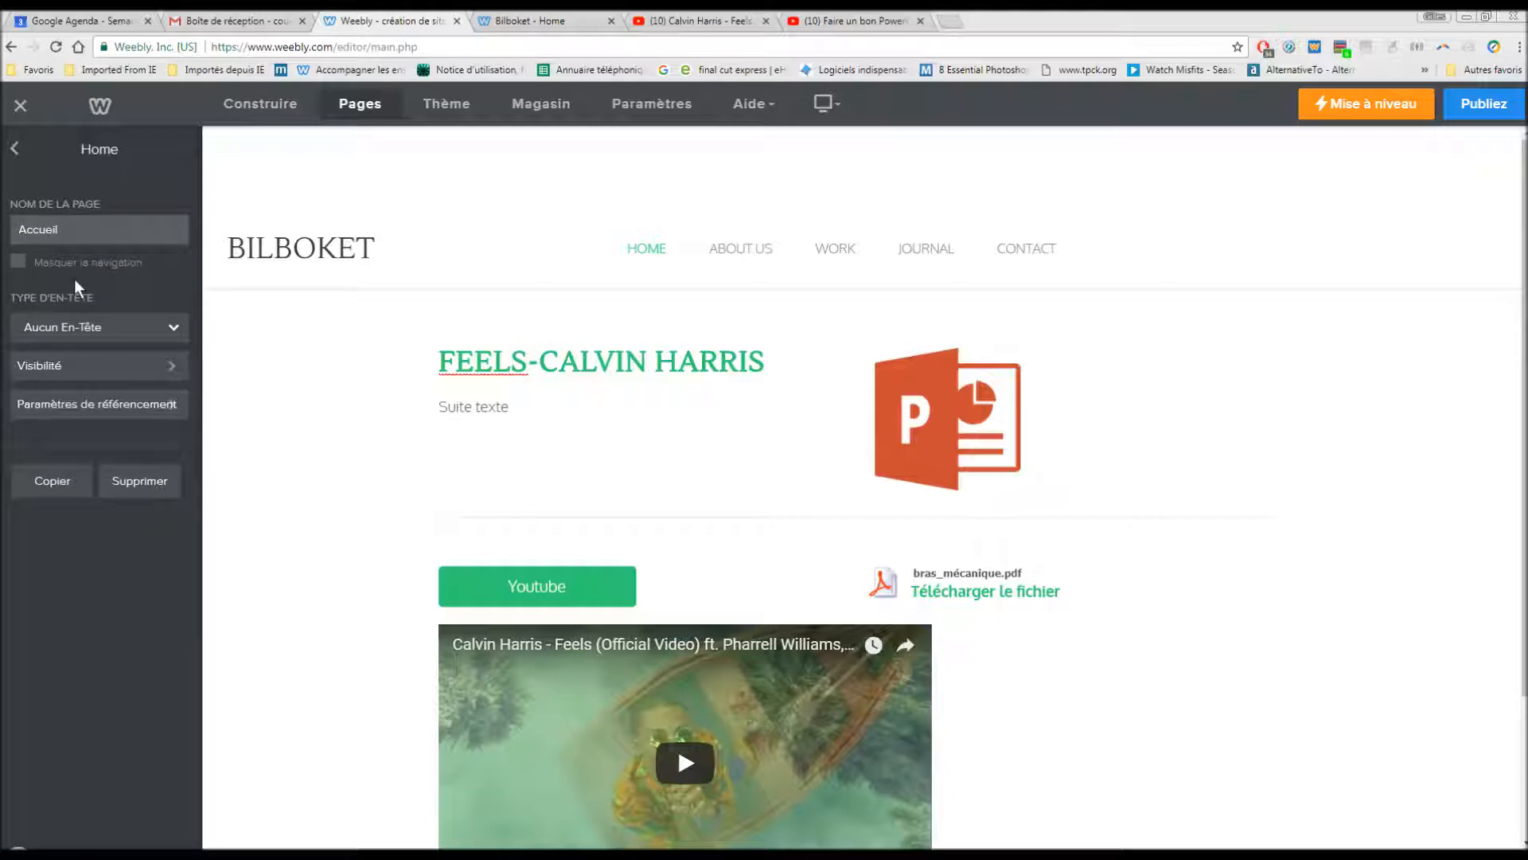
left_click(19, 264)
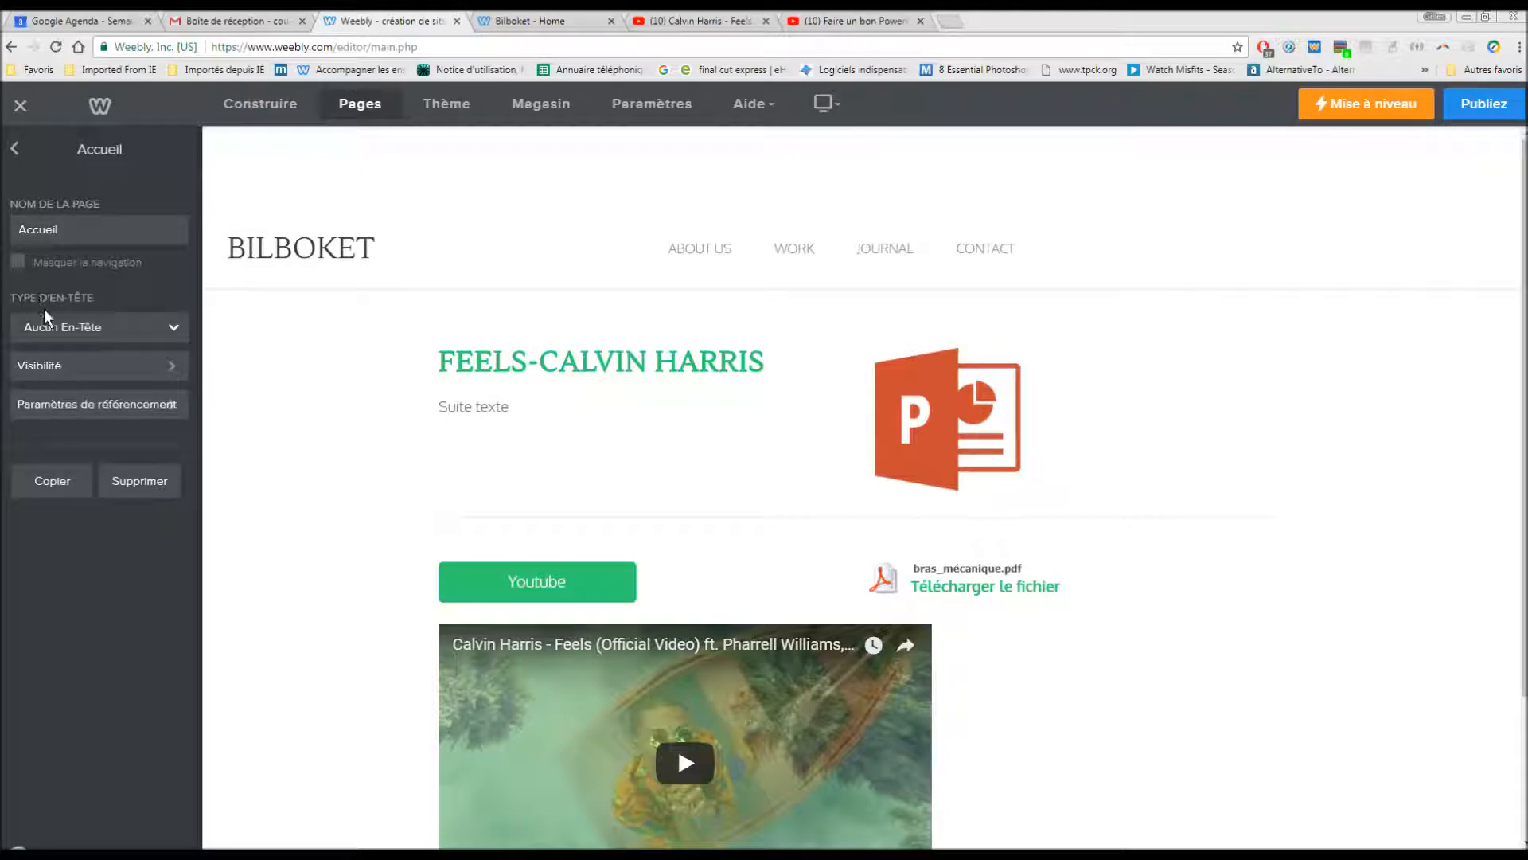
left_click(14, 149)
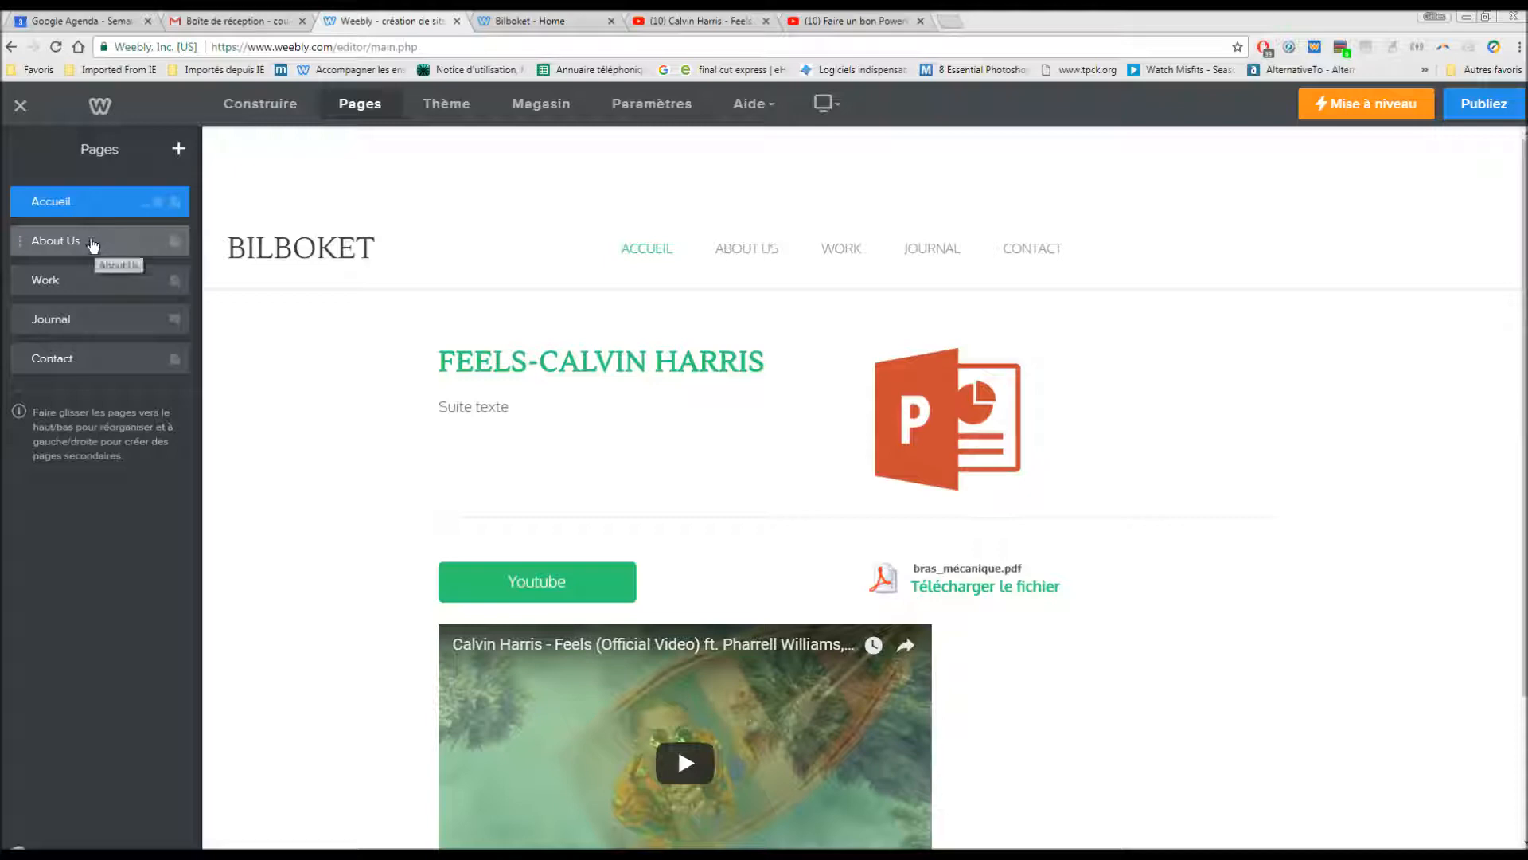
Step: Delete the About Us and Work pages from the site
left_click(93, 243)
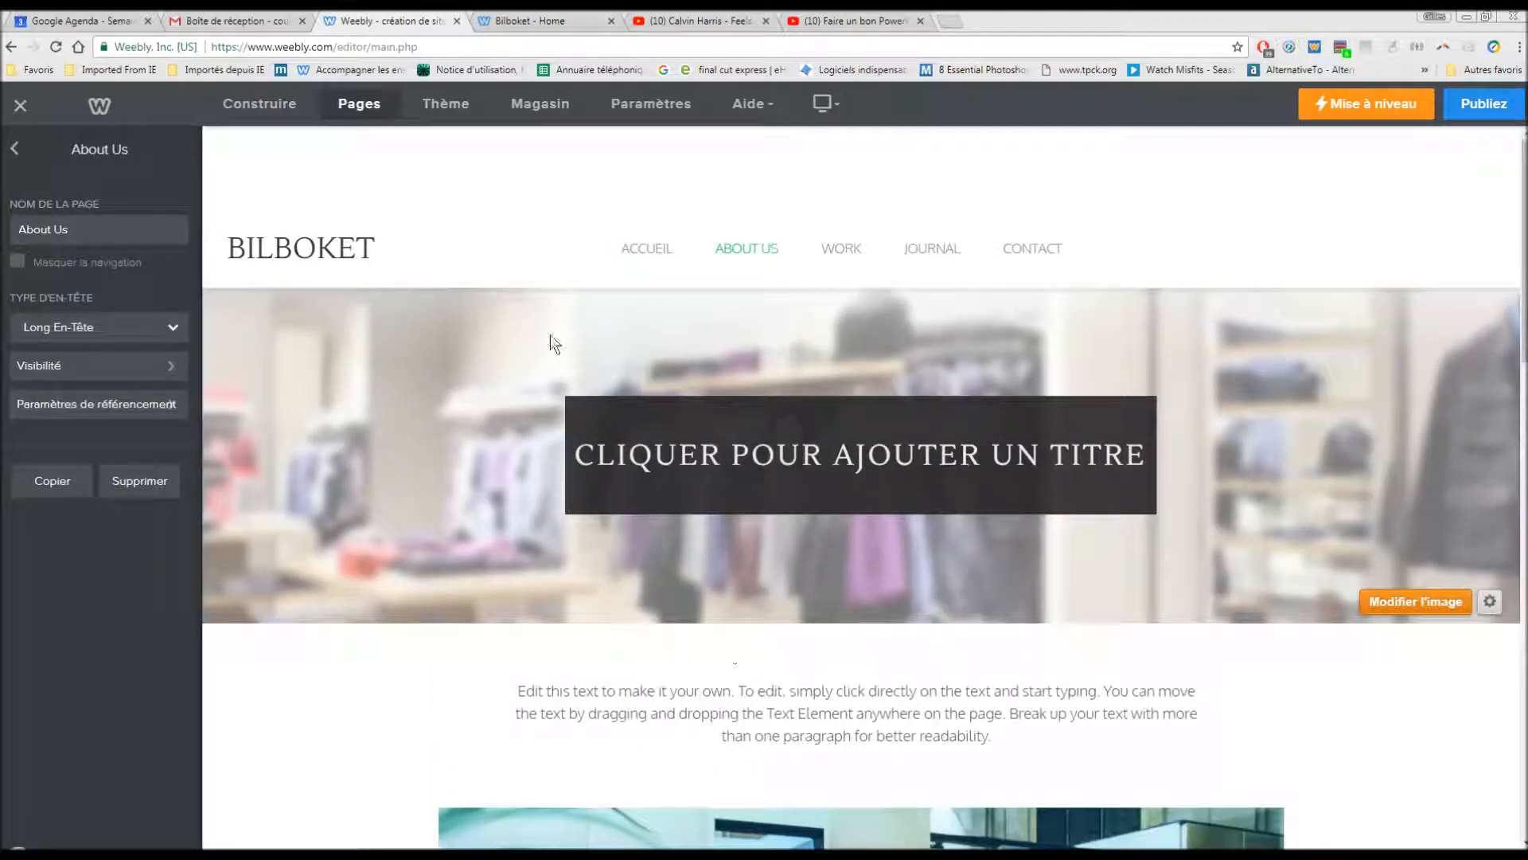
left_click(132, 481)
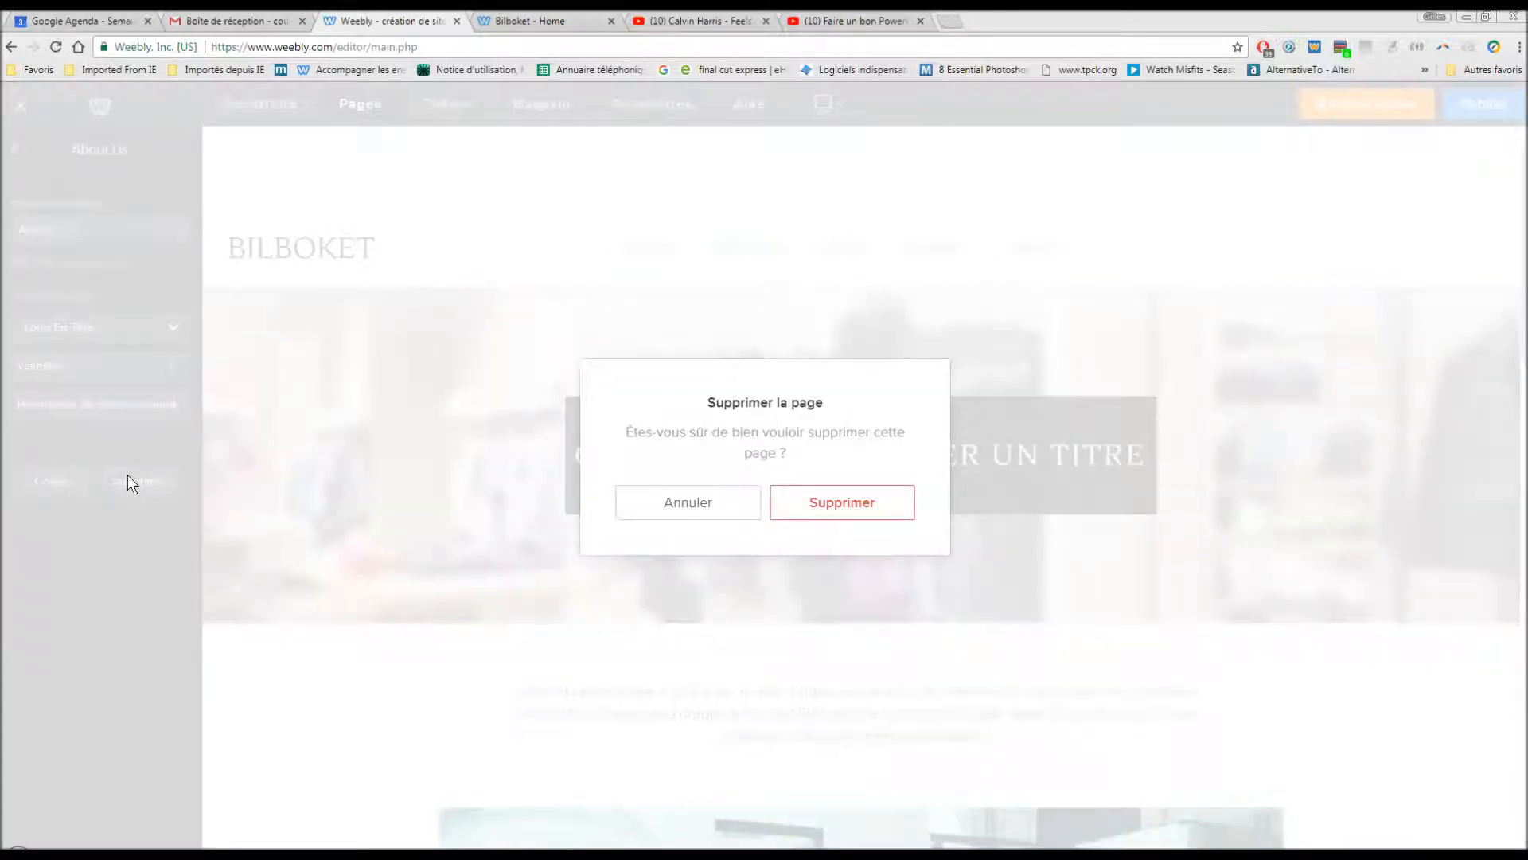
left_click(842, 503)
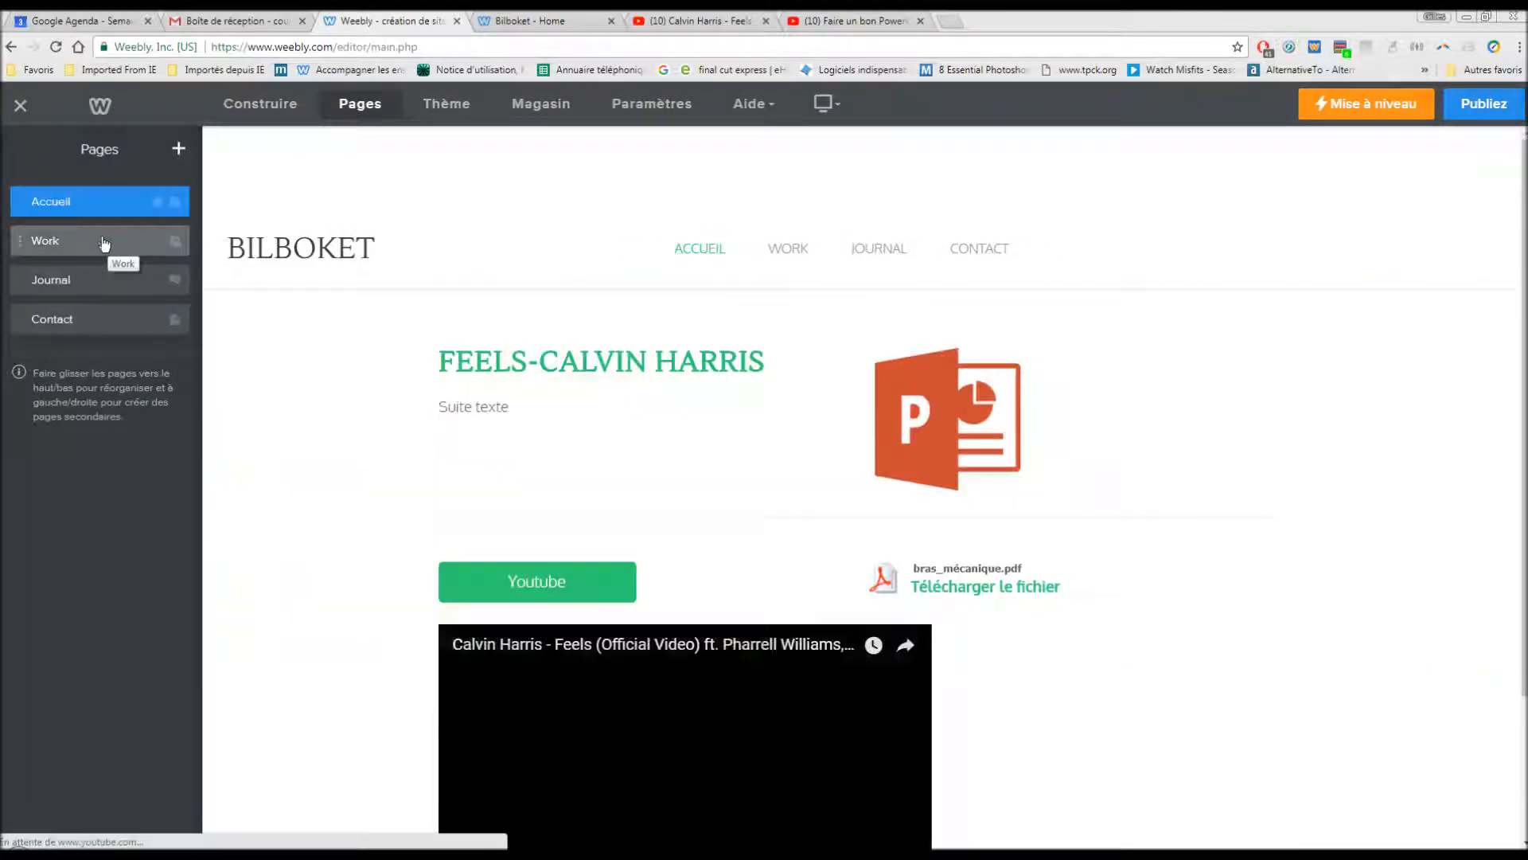
left_click(119, 241)
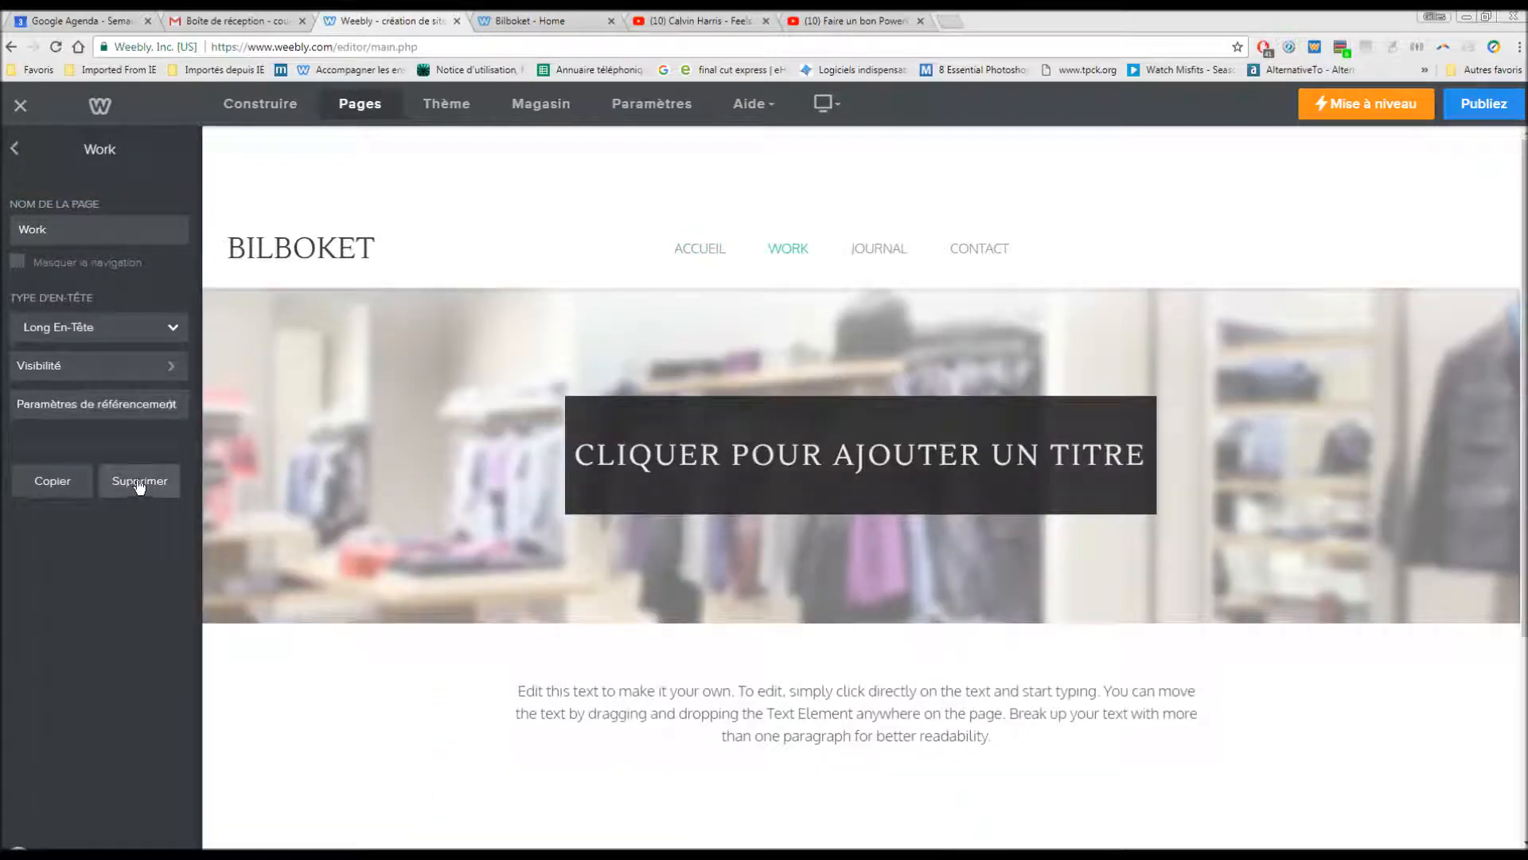
left_click(128, 478)
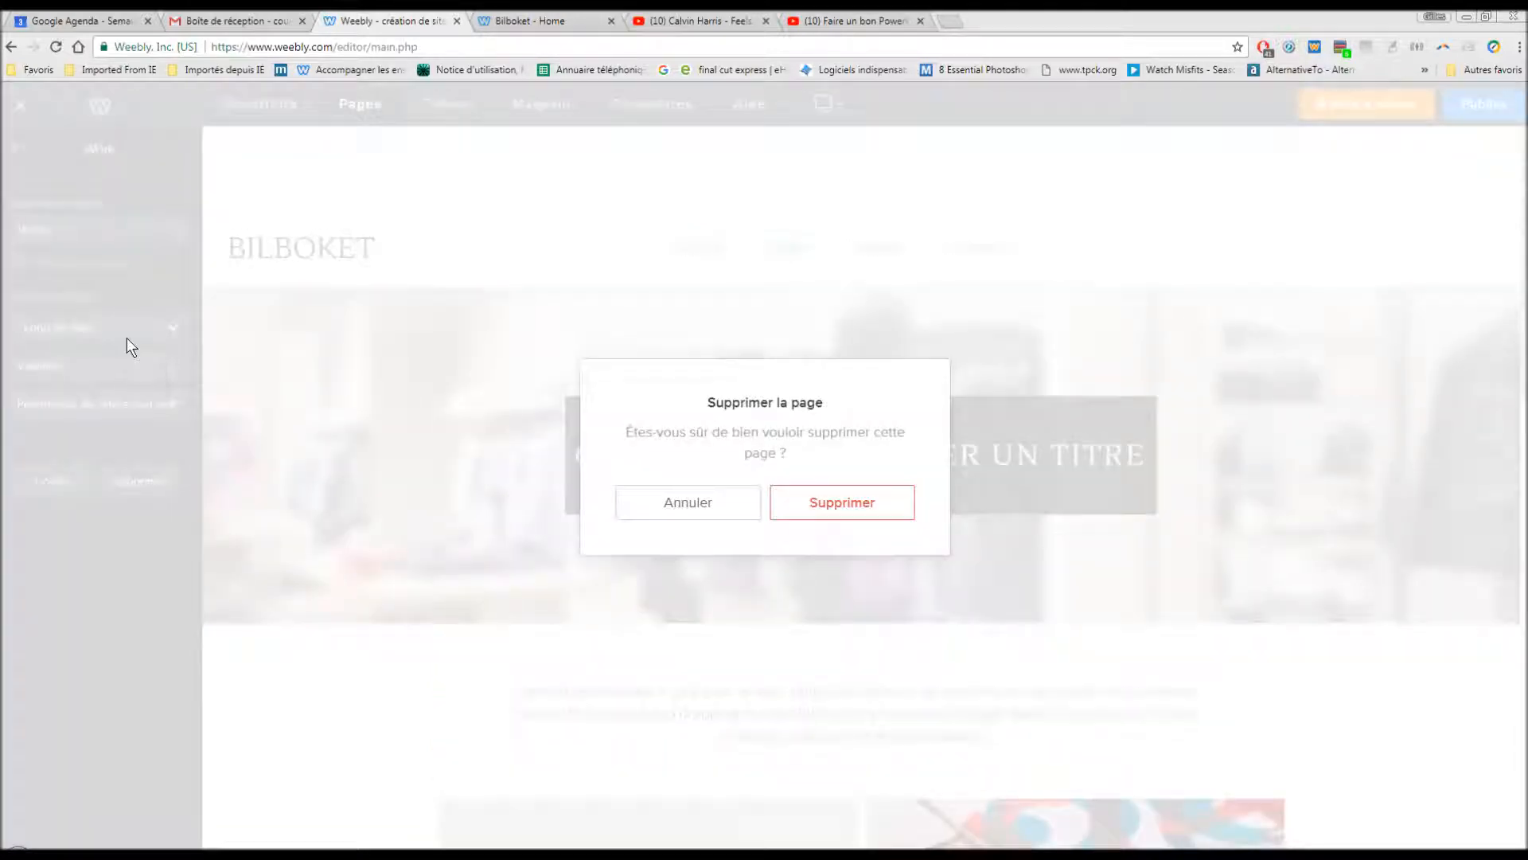
left_click(827, 505)
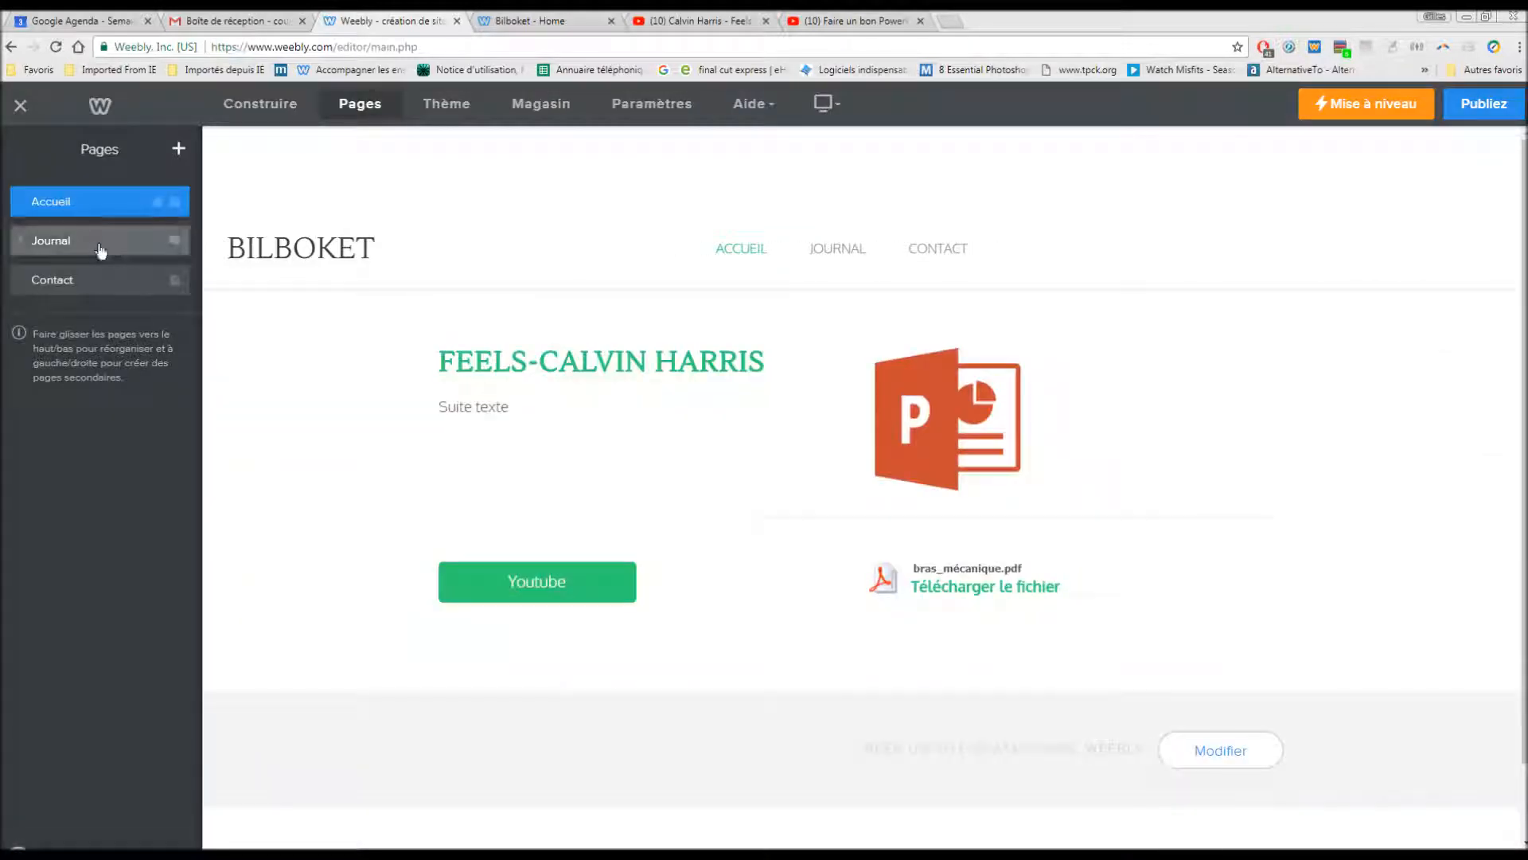
Step: Delete the Journal and Contact pages from the site
left_click(63, 246)
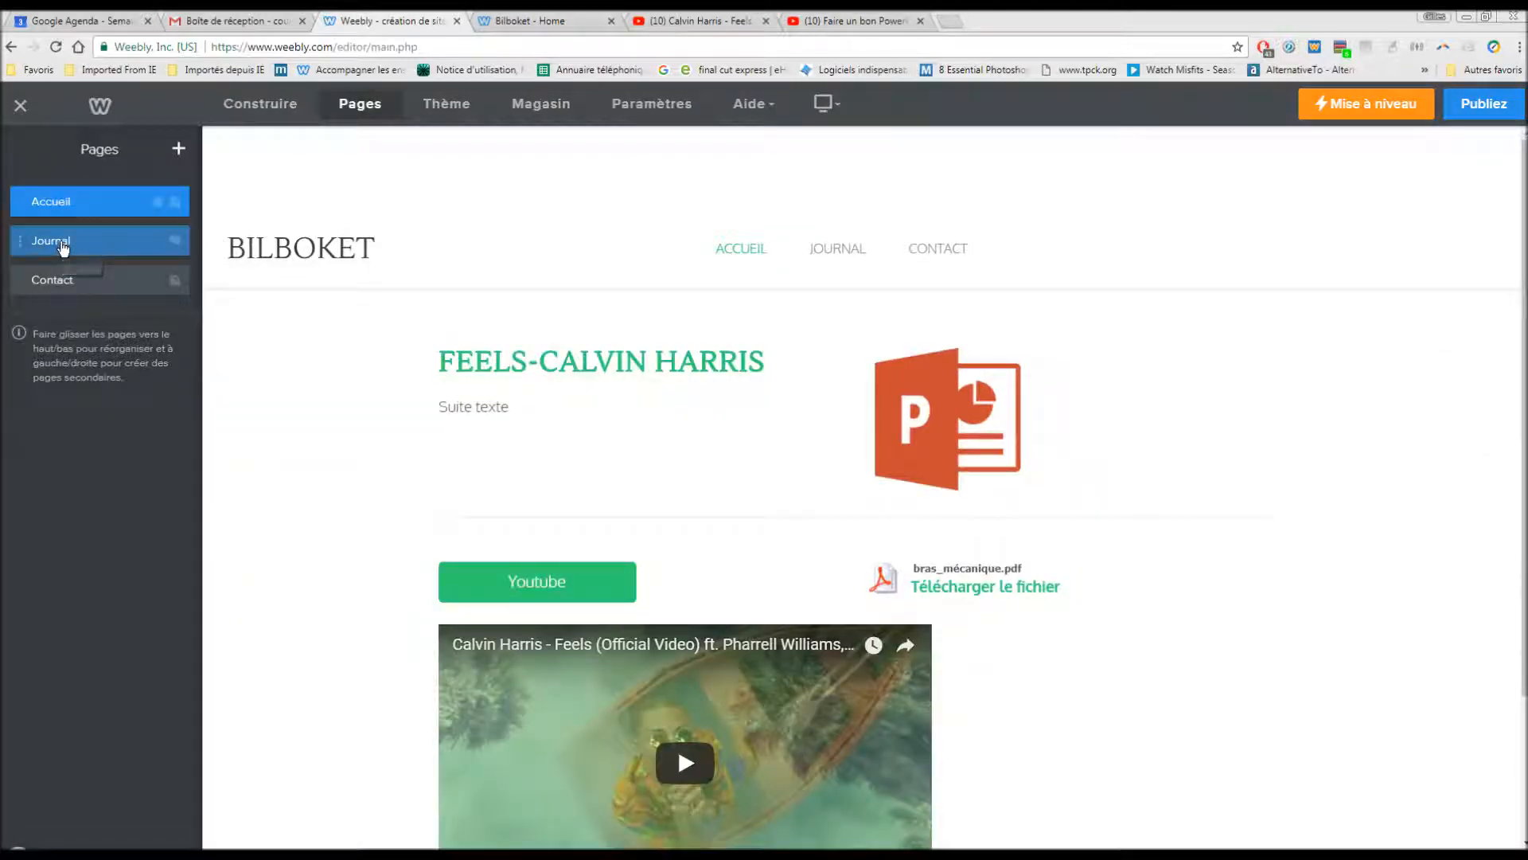
left_click(133, 482)
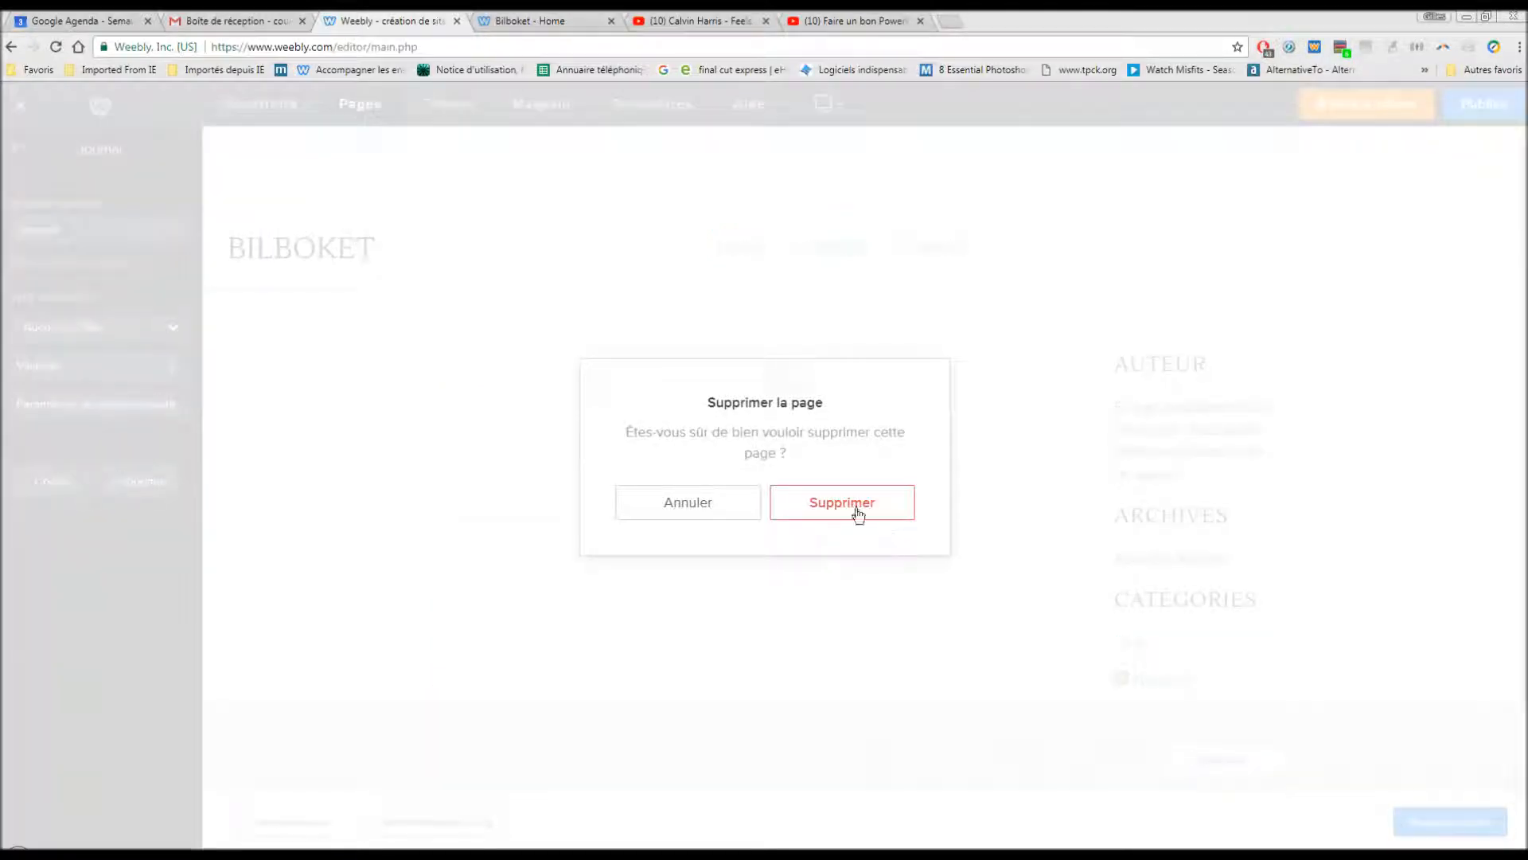
left_click(843, 503)
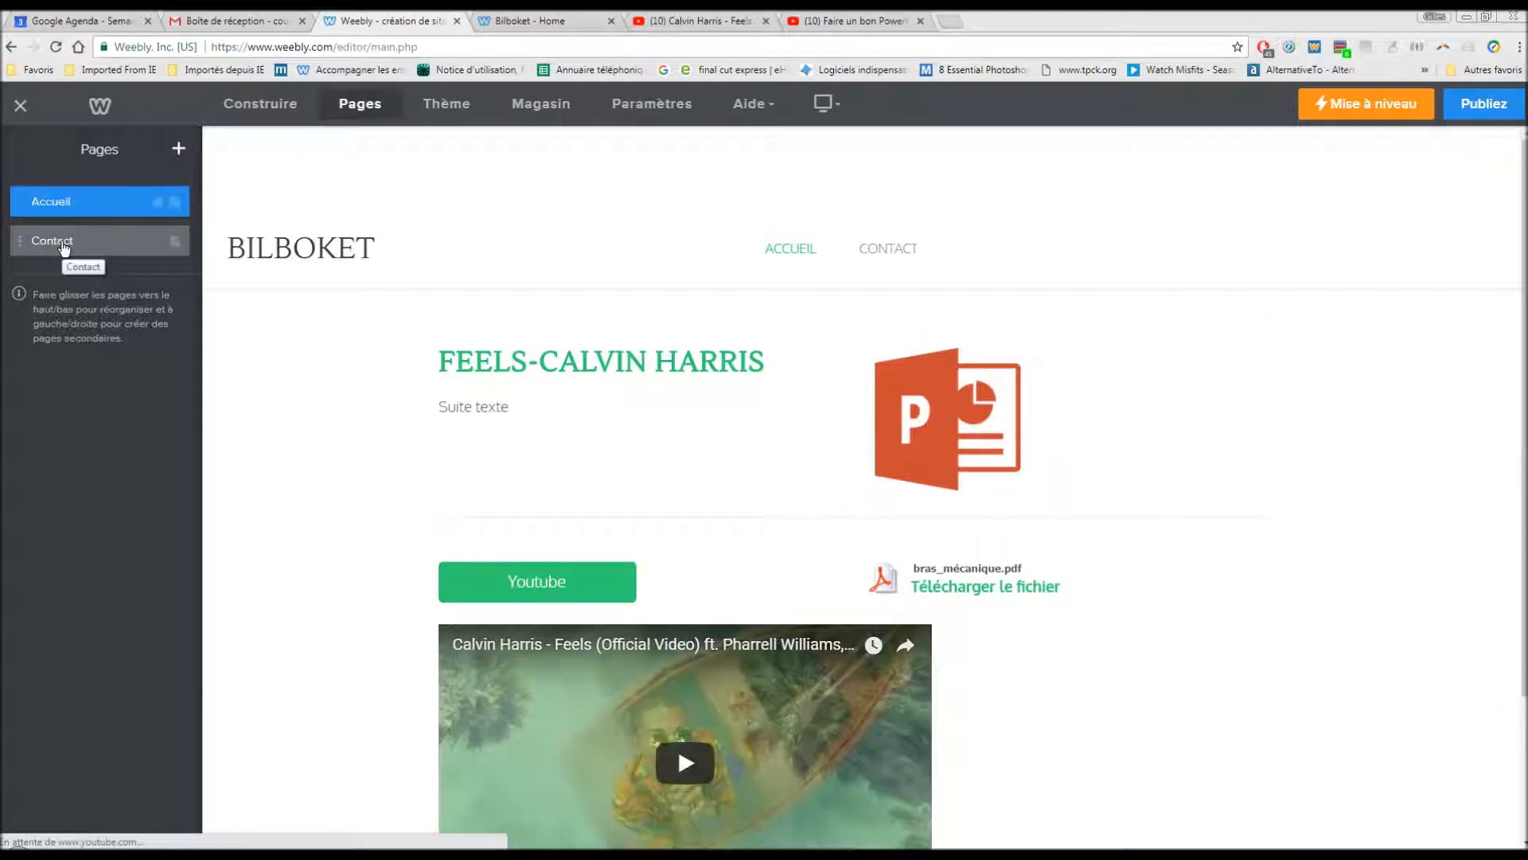
left_click(63, 243)
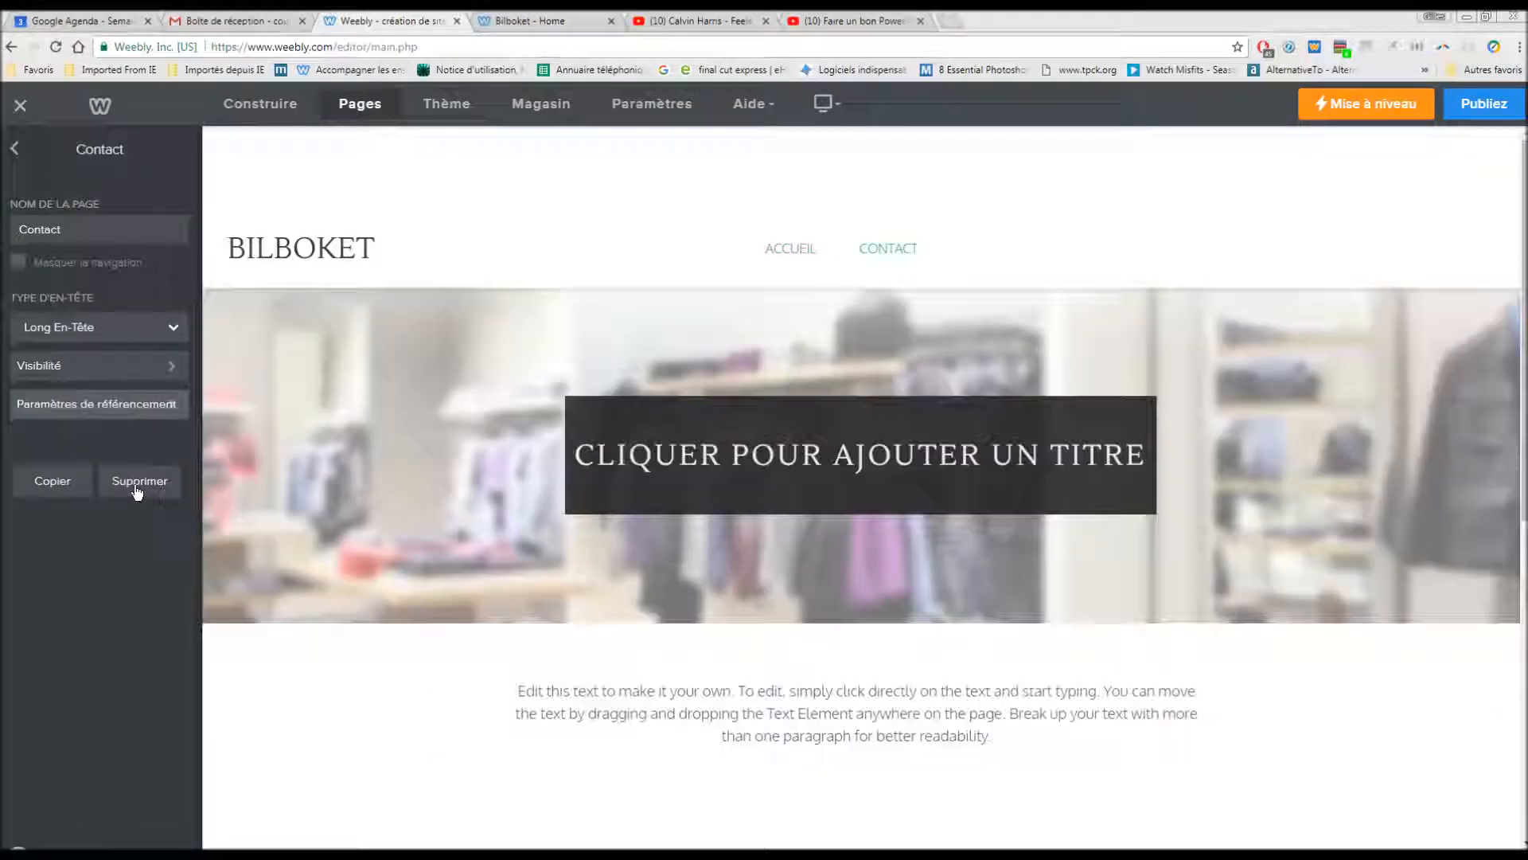
left_click(133, 481)
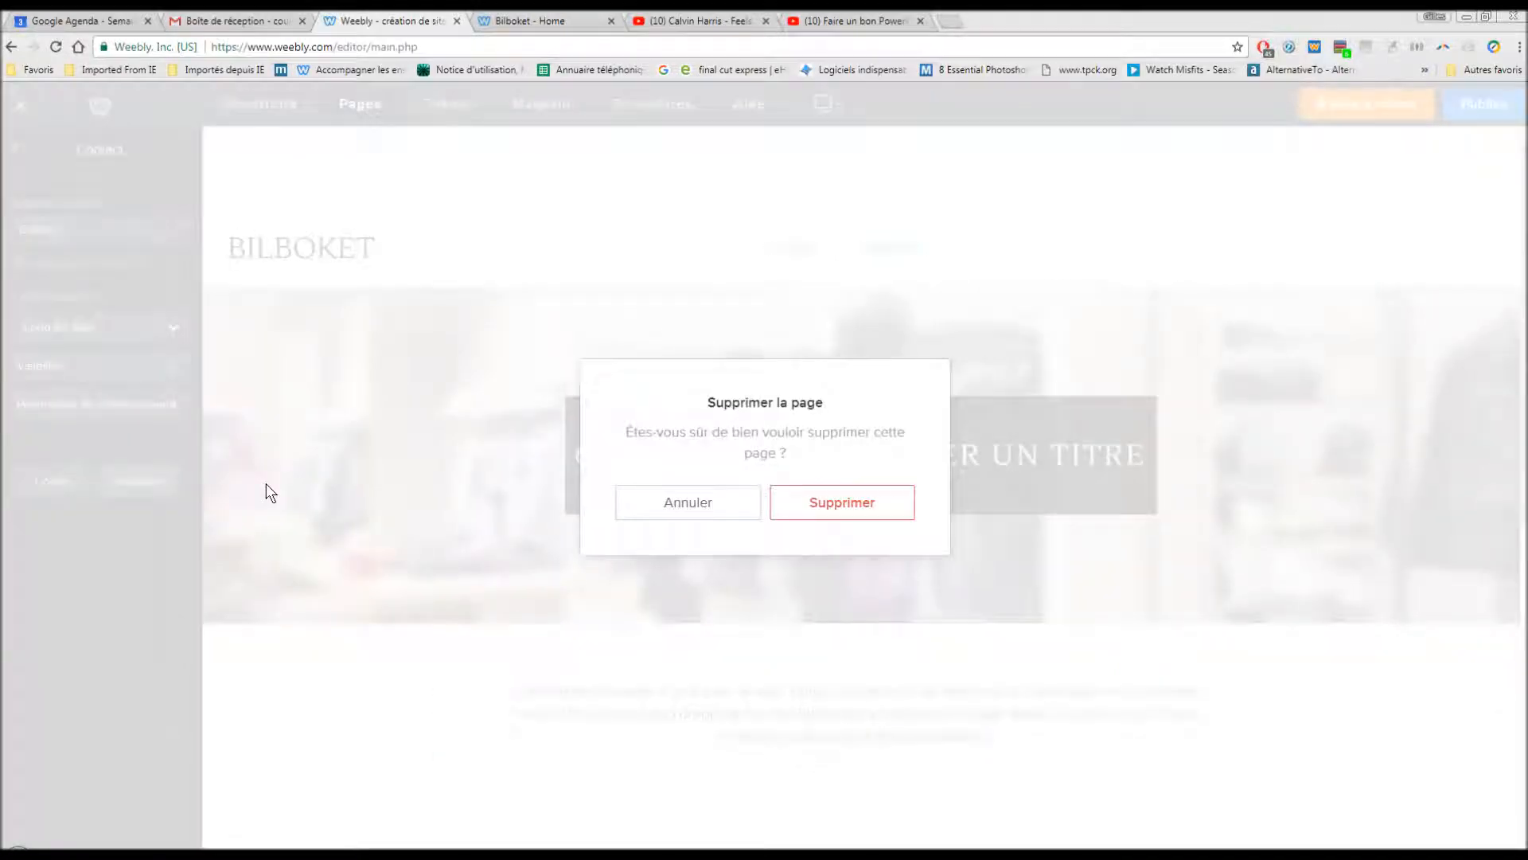
left_click(808, 504)
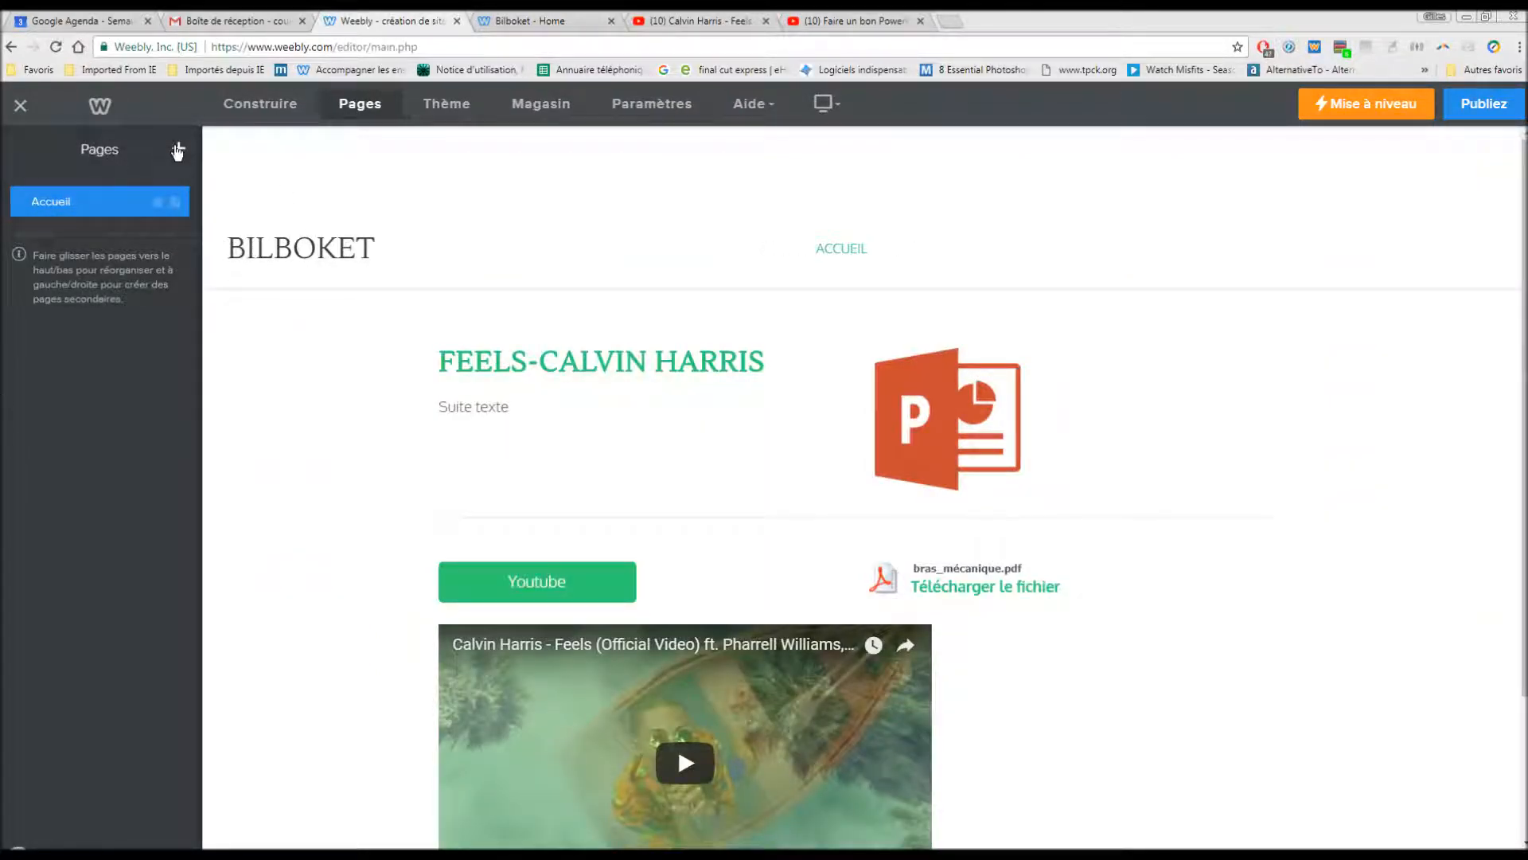
left_click(62, 205)
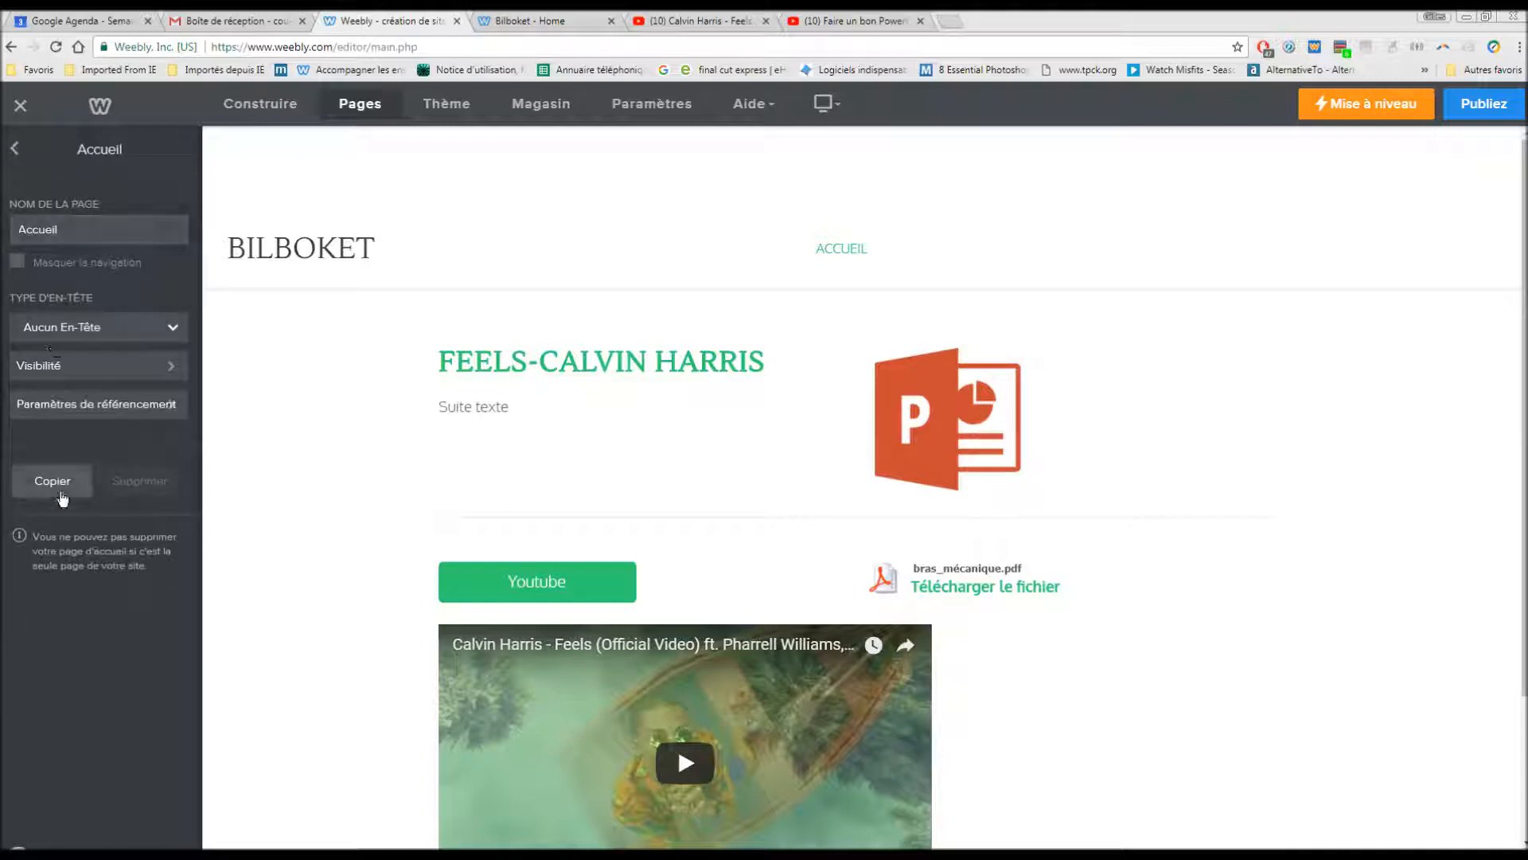
left_click(15, 150)
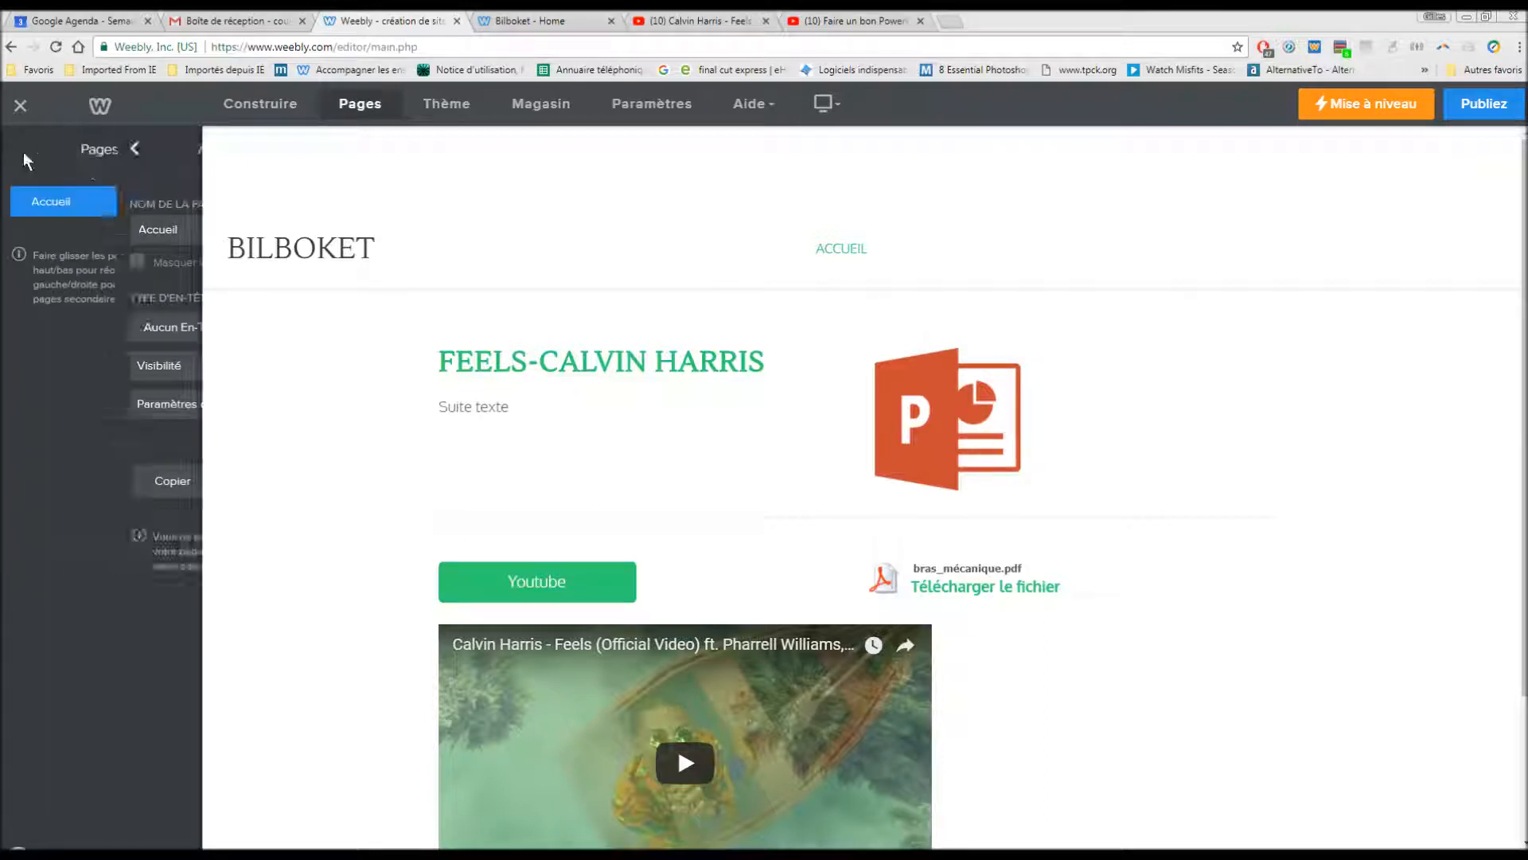
Step: Add a standard page named "Page 1" with the header type Aucun En-Tête
left_click(179, 151)
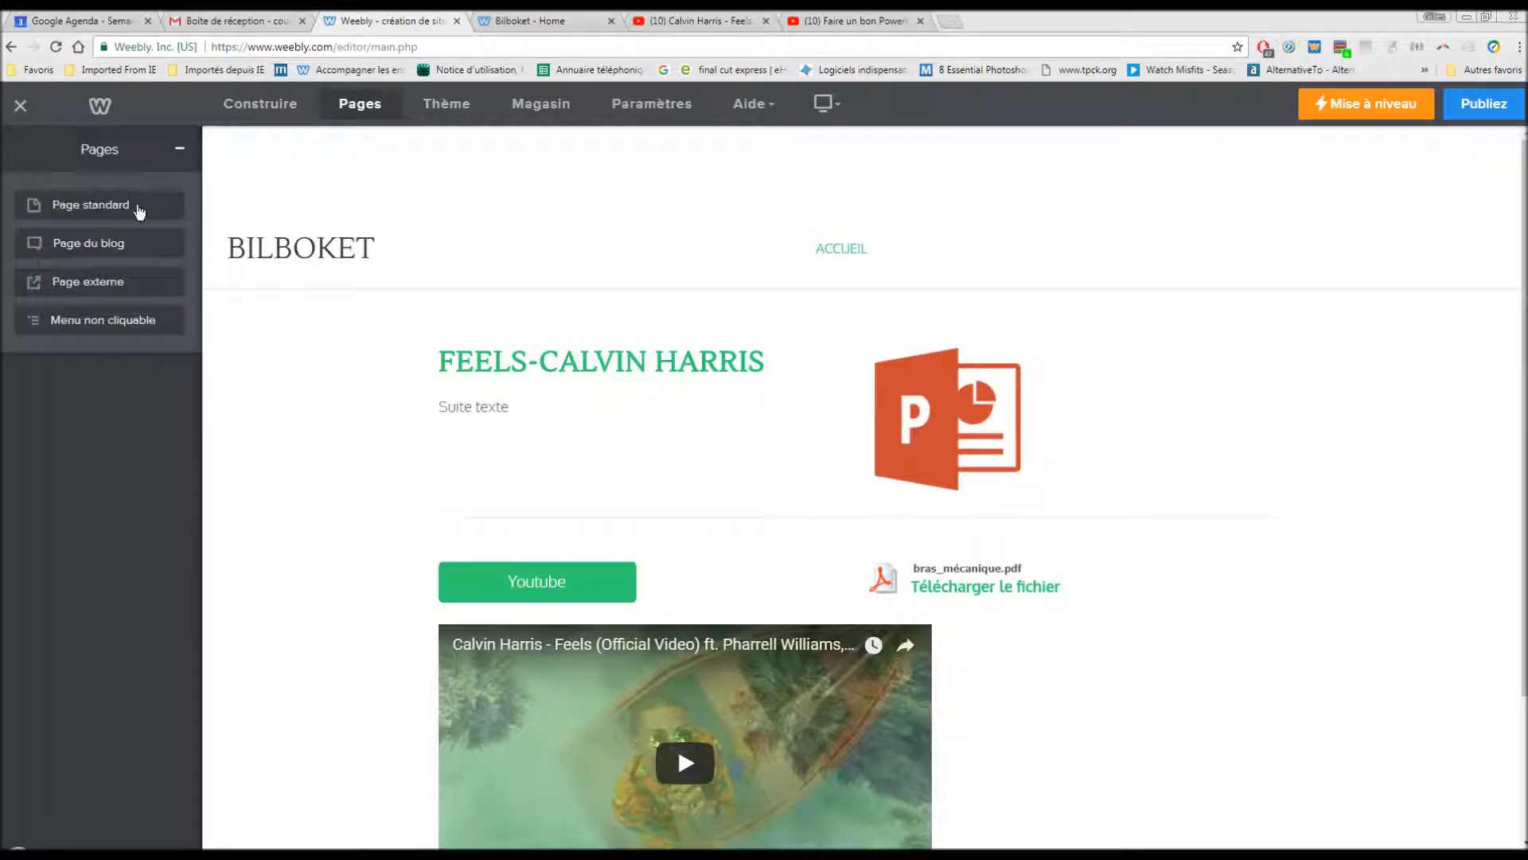
left_click(89, 204)
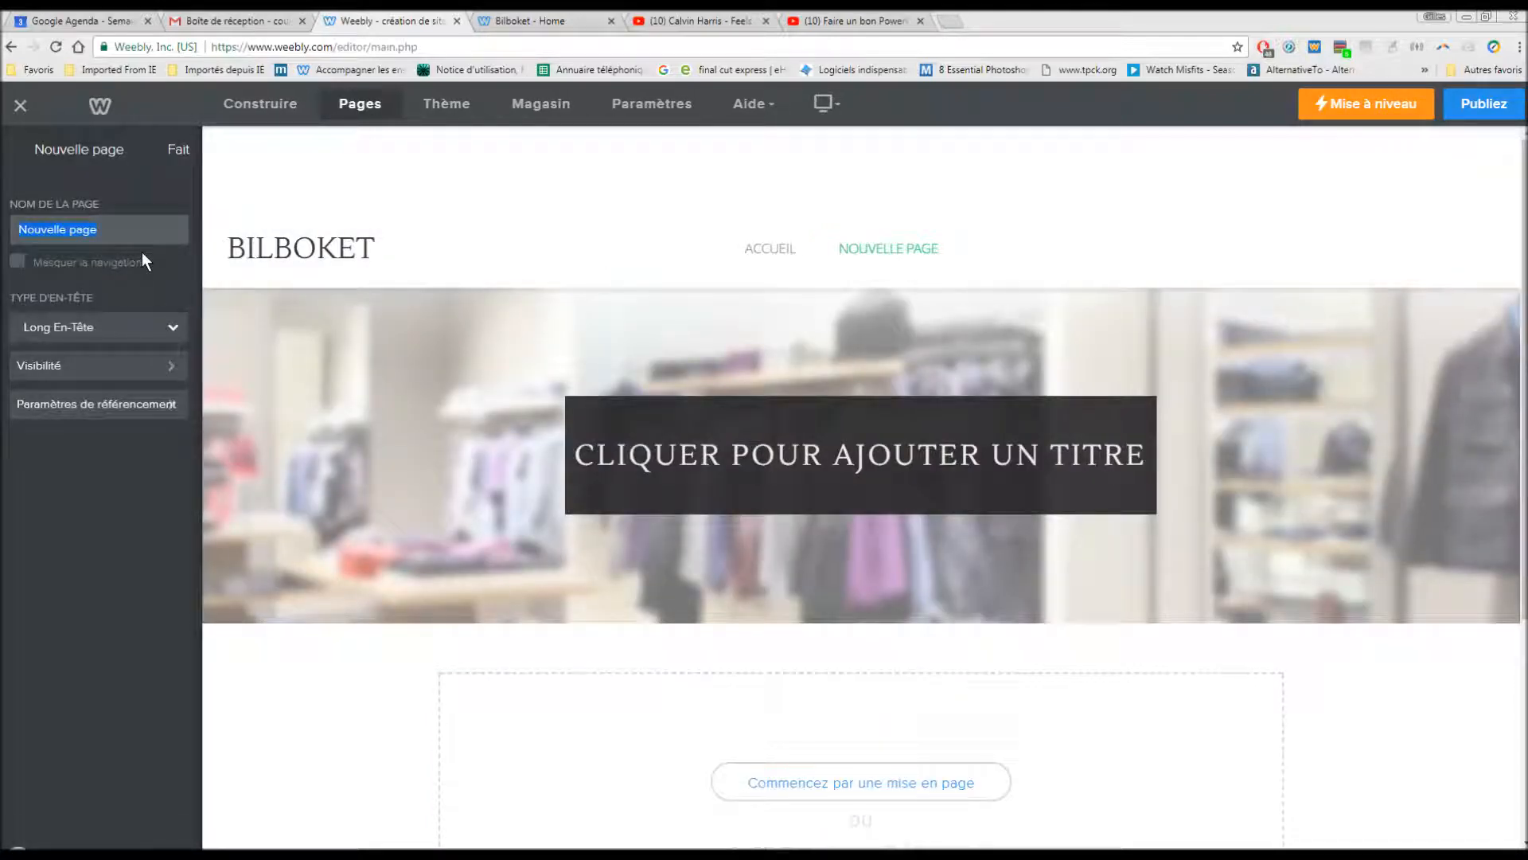
type("Page 1")
left_click(171, 332)
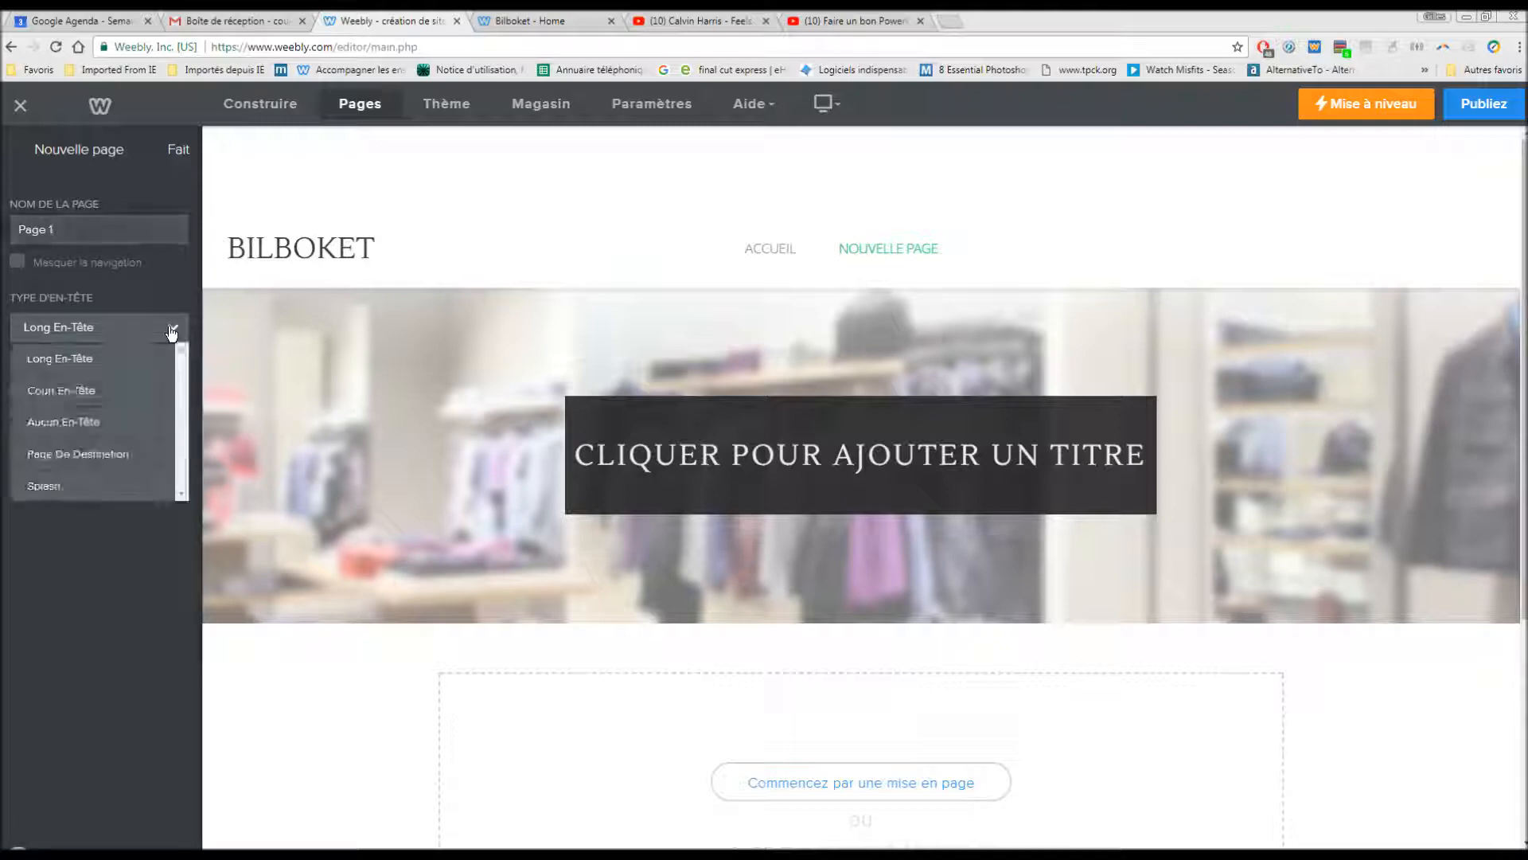
left_click(92, 423)
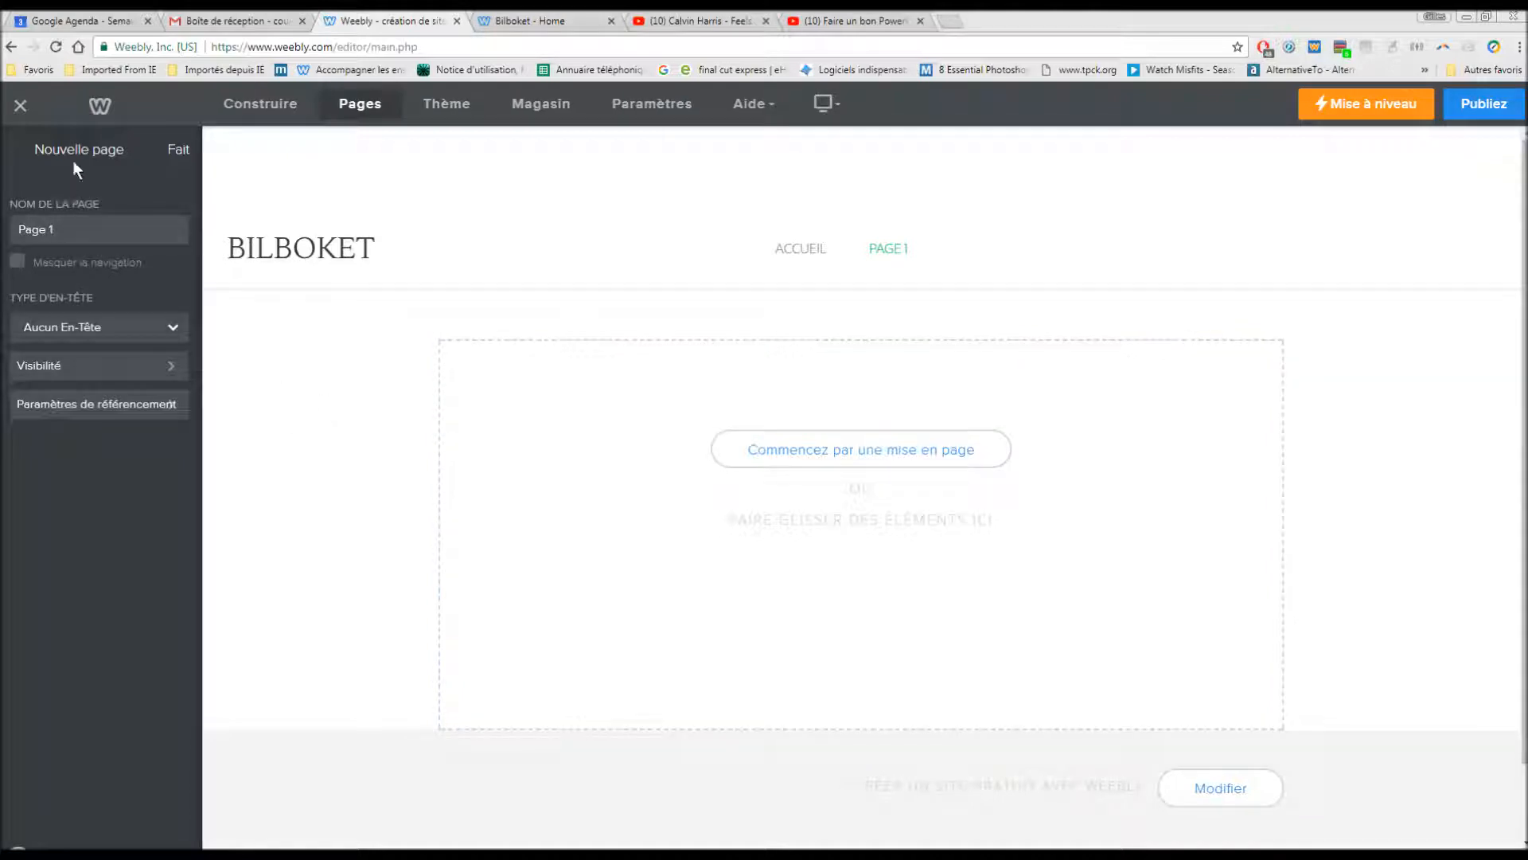
Step: Add a title element to the empty Page 1 and place a text element directly below it
left_click(258, 113)
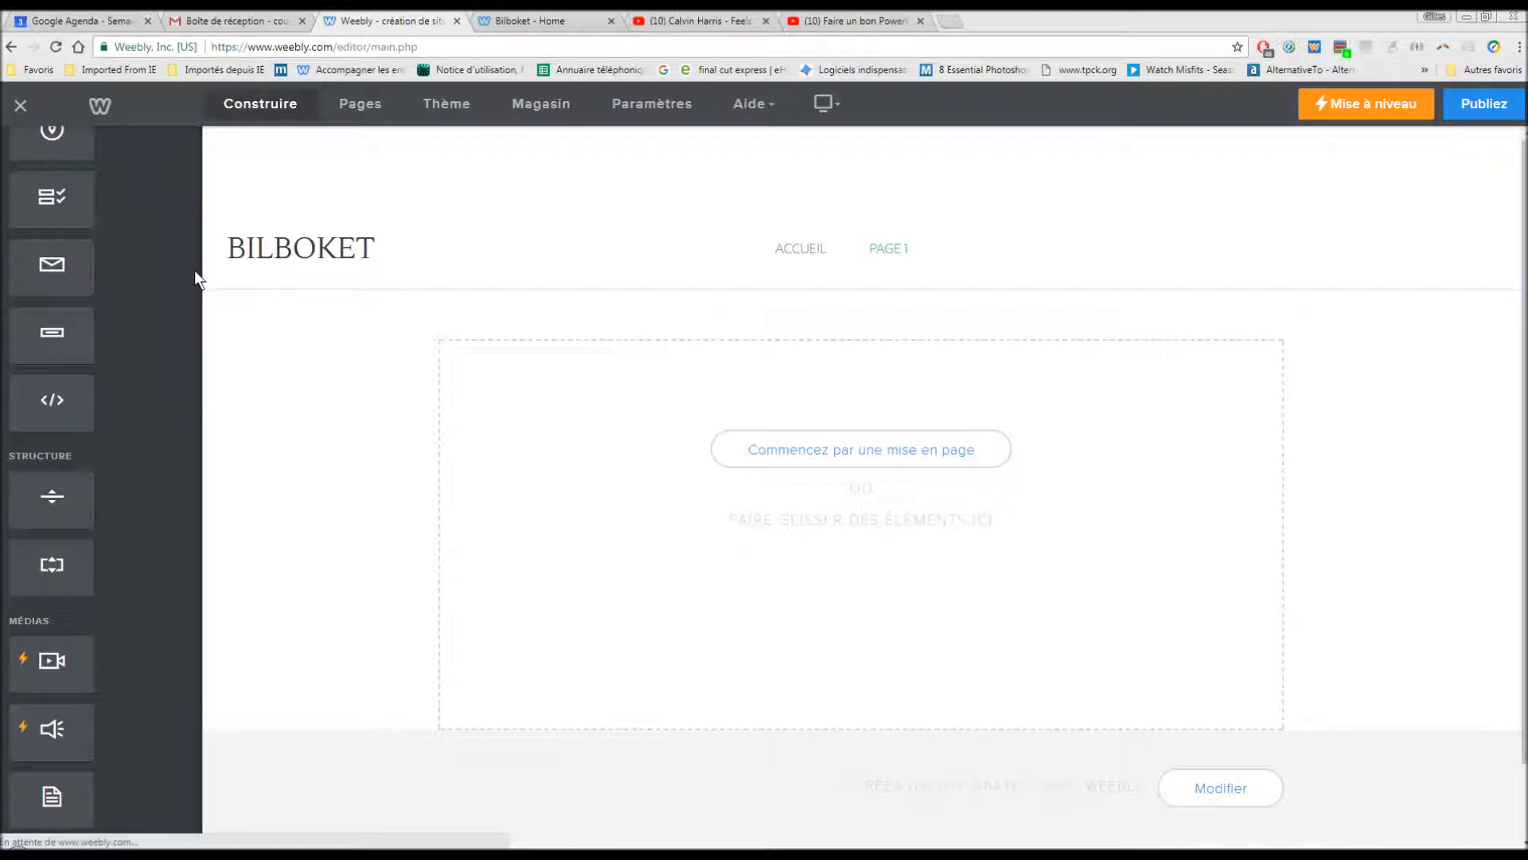
left_click(796, 254)
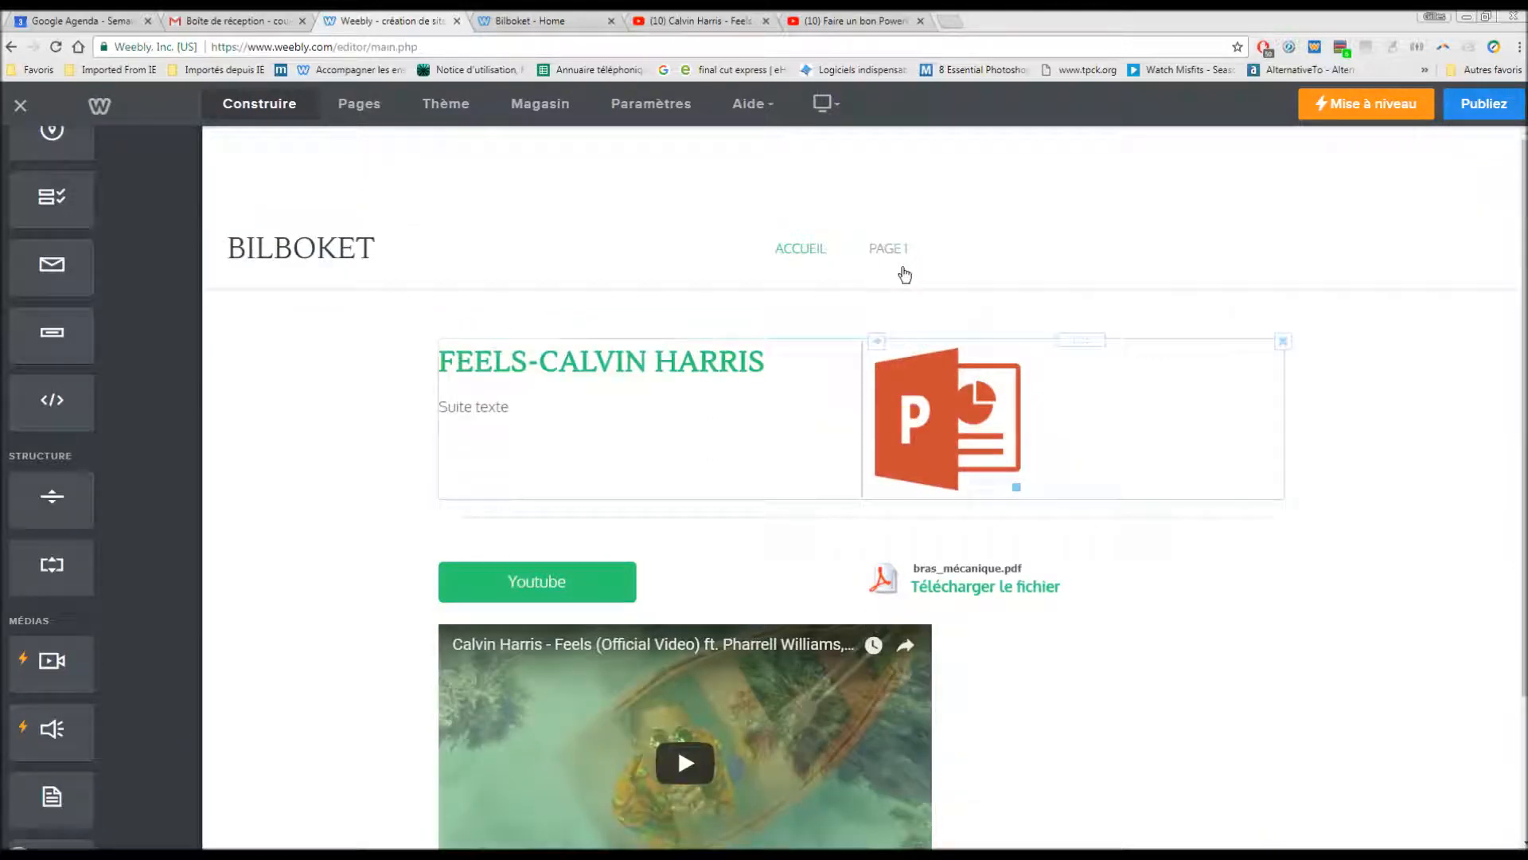
left_click(896, 252)
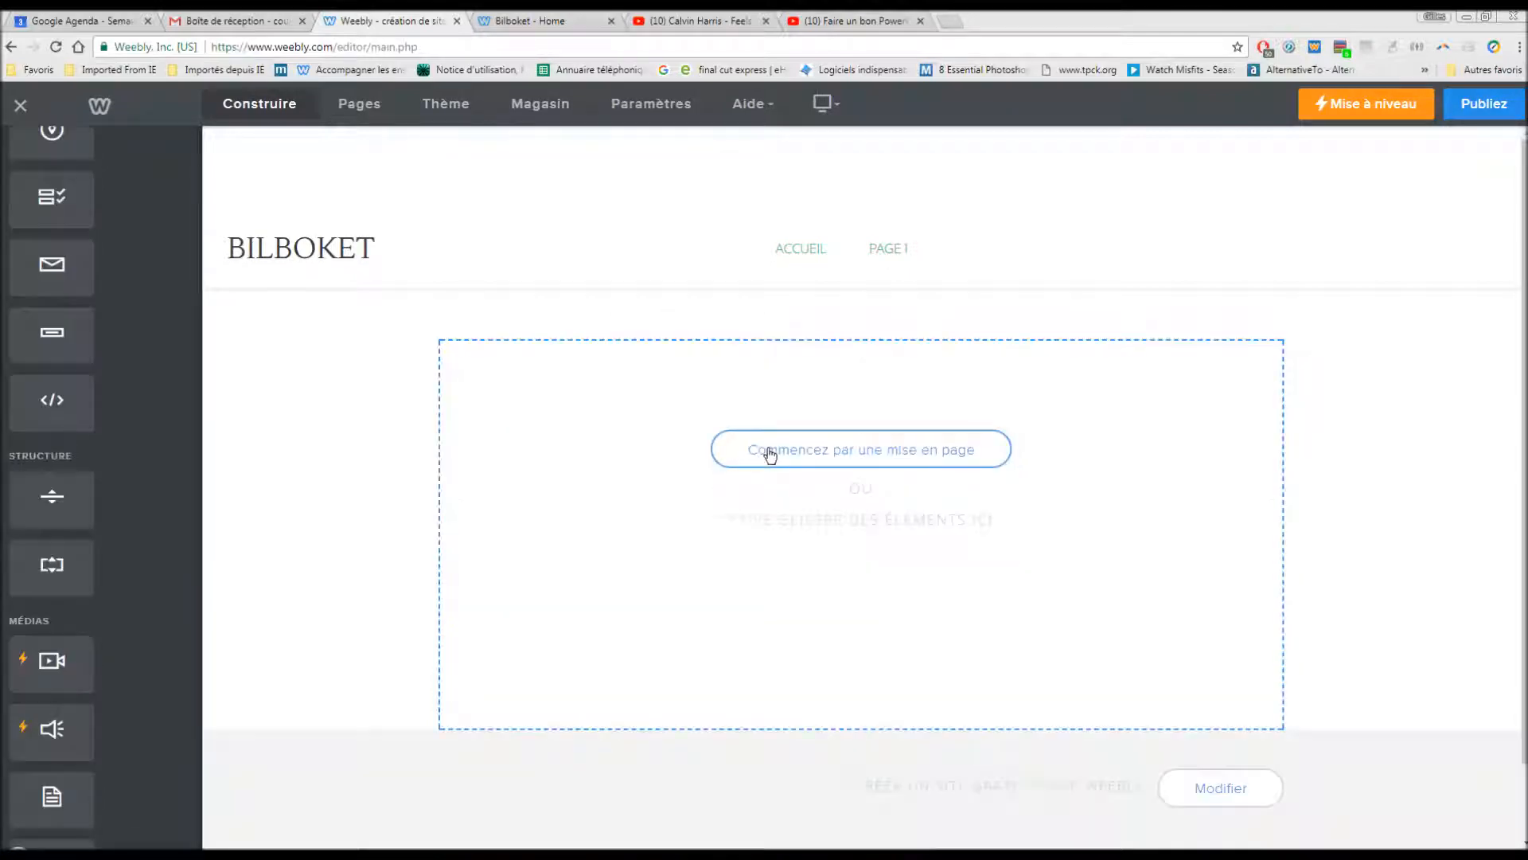
scroll(98, 320, "up", 5)
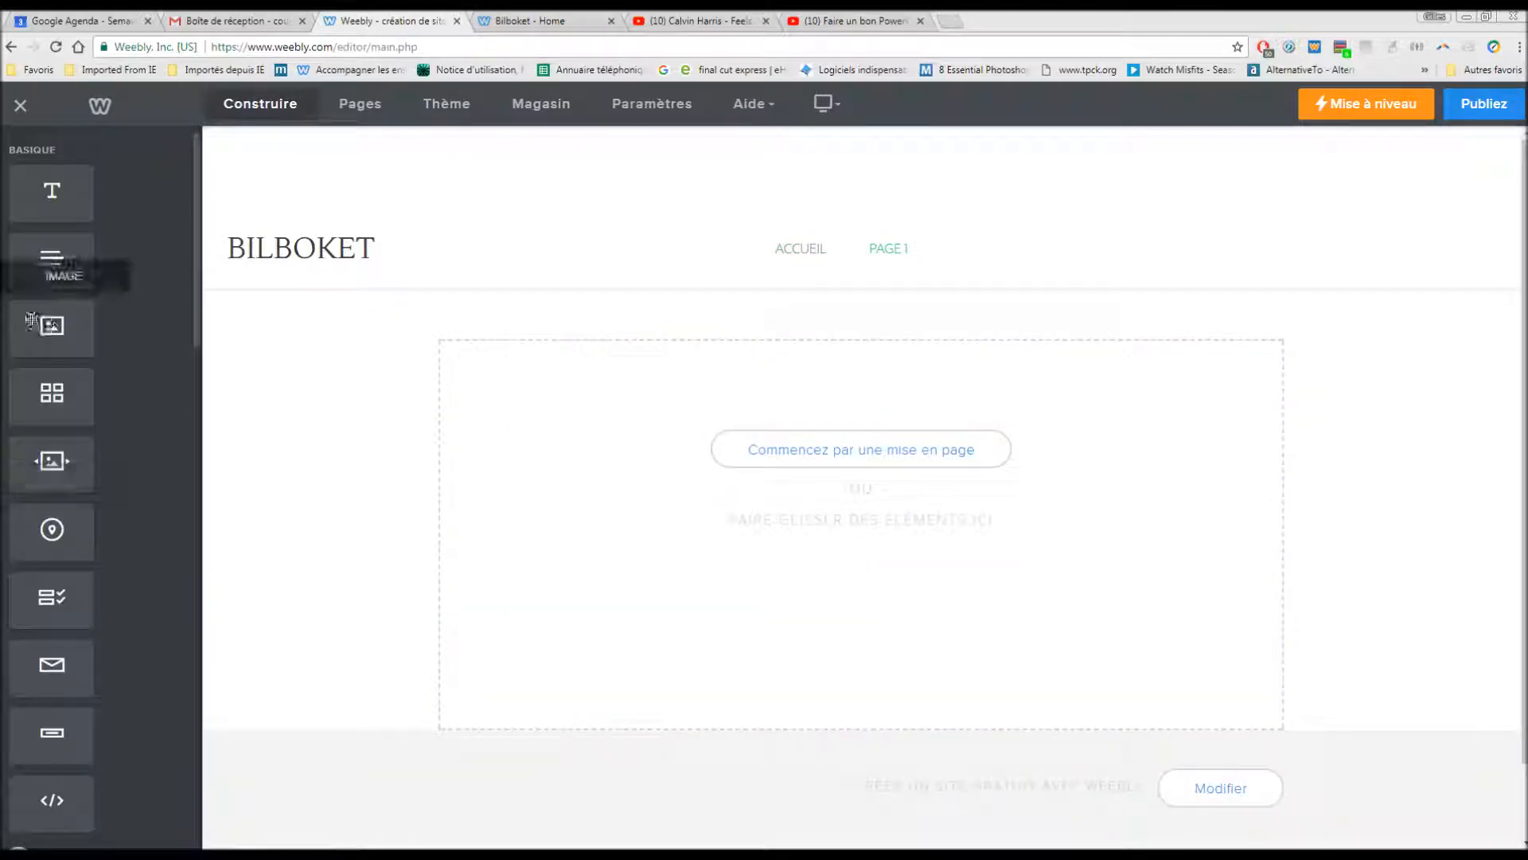
left_click_drag(34, 182, 537, 394)
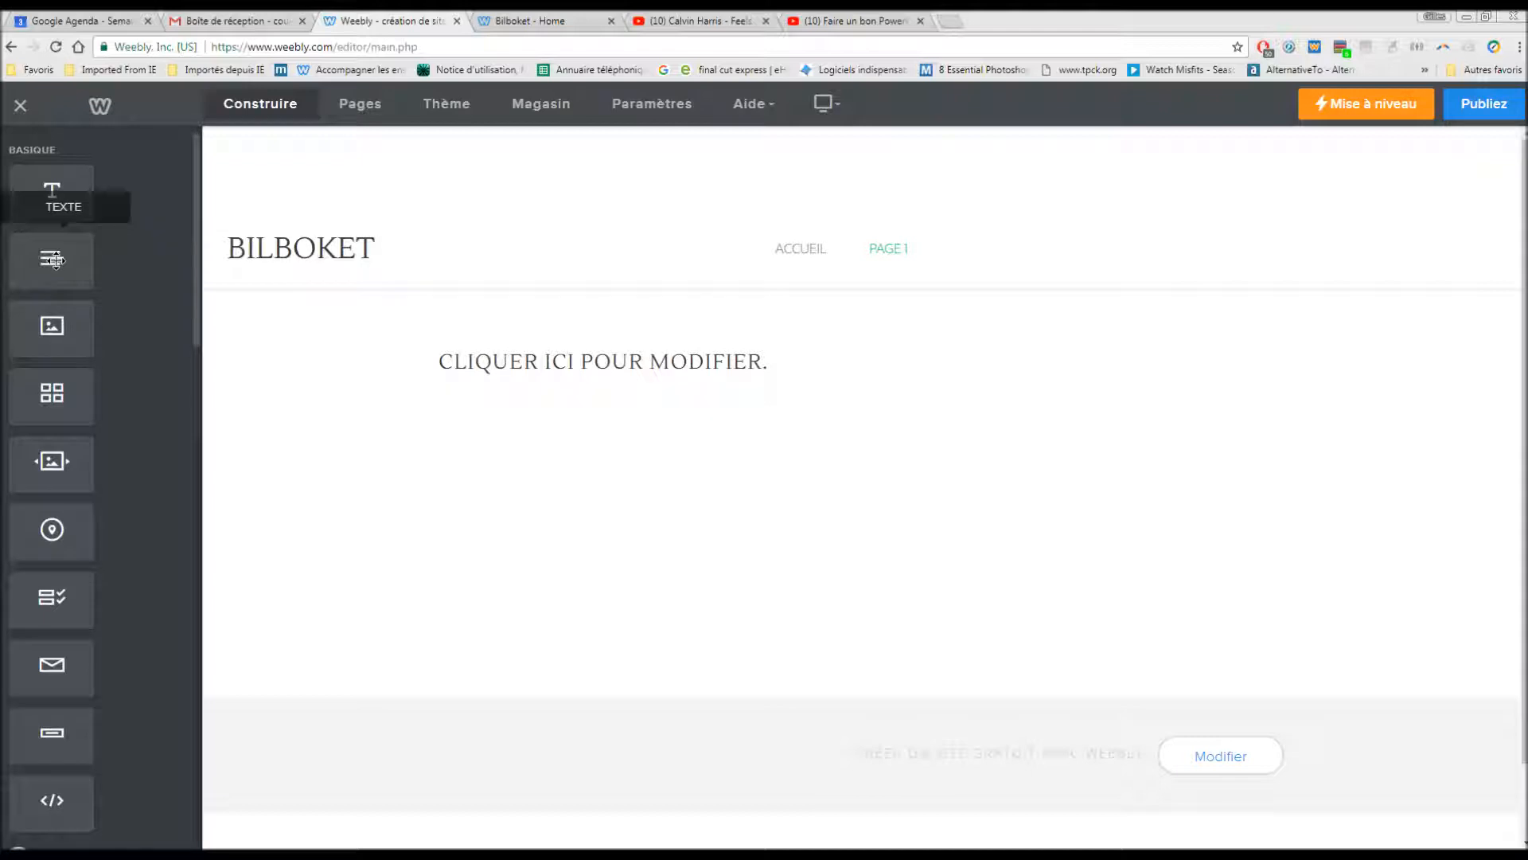
left_click_drag(56, 267, 525, 434)
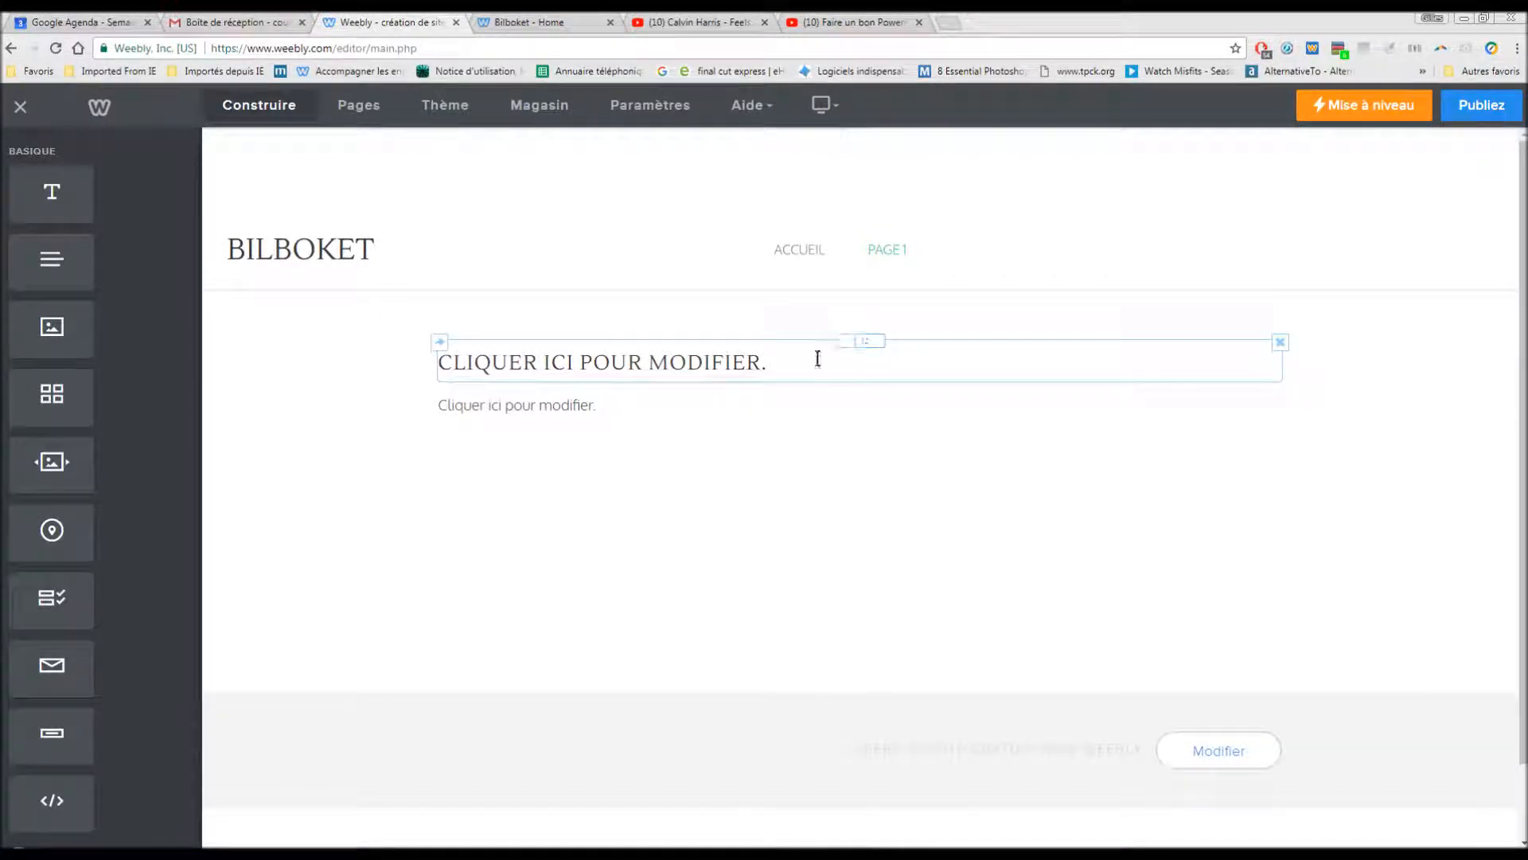
Step: Fill in the title on Page 1 with "ZONE TEXTE 2" and the text below it with "Suite"
left_click(784, 363)
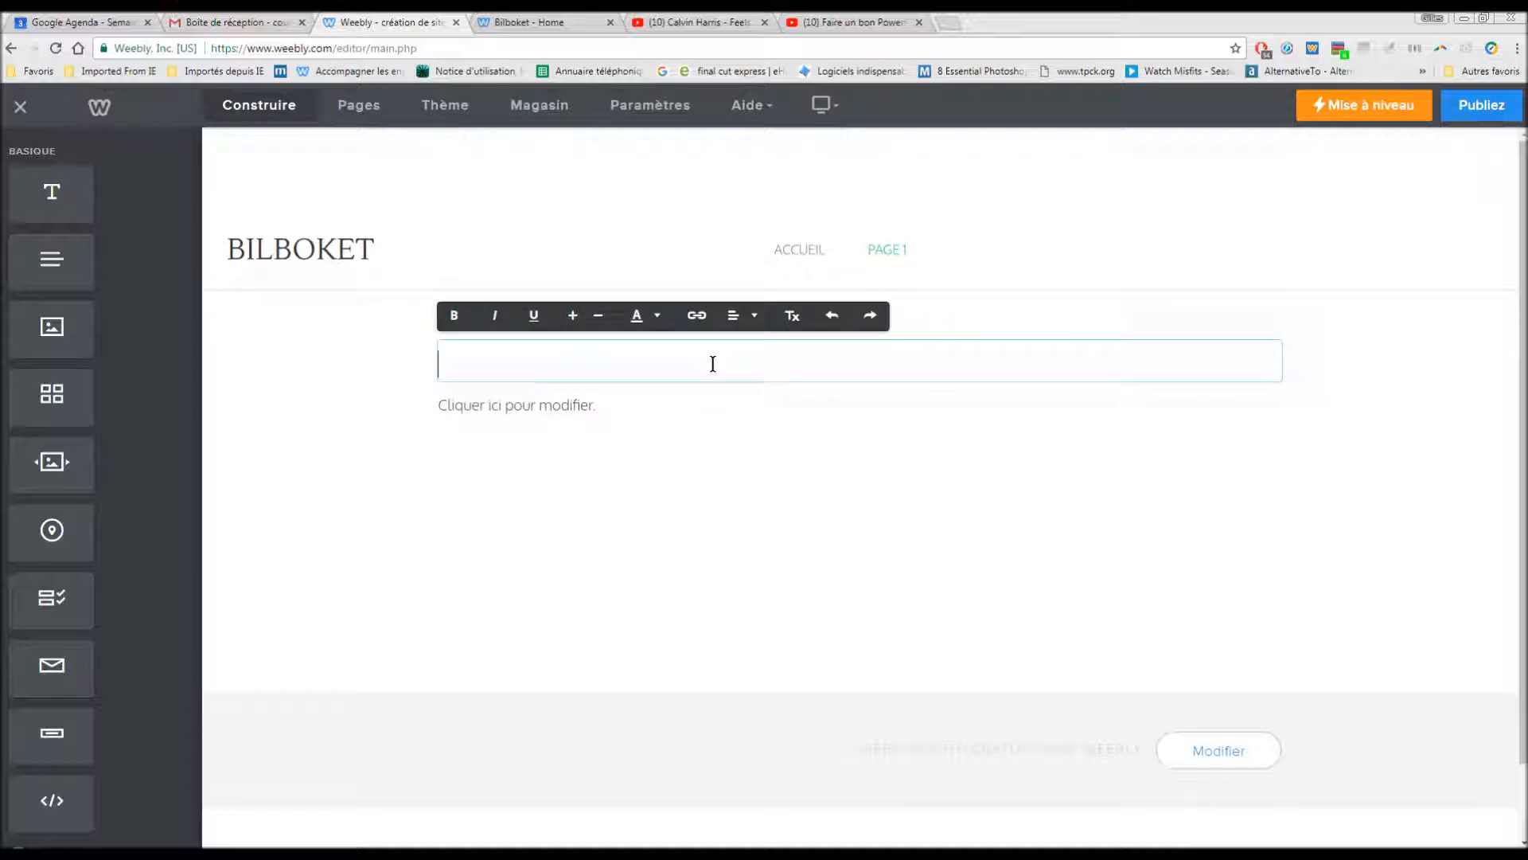
type("ZONE TEXTE 2")
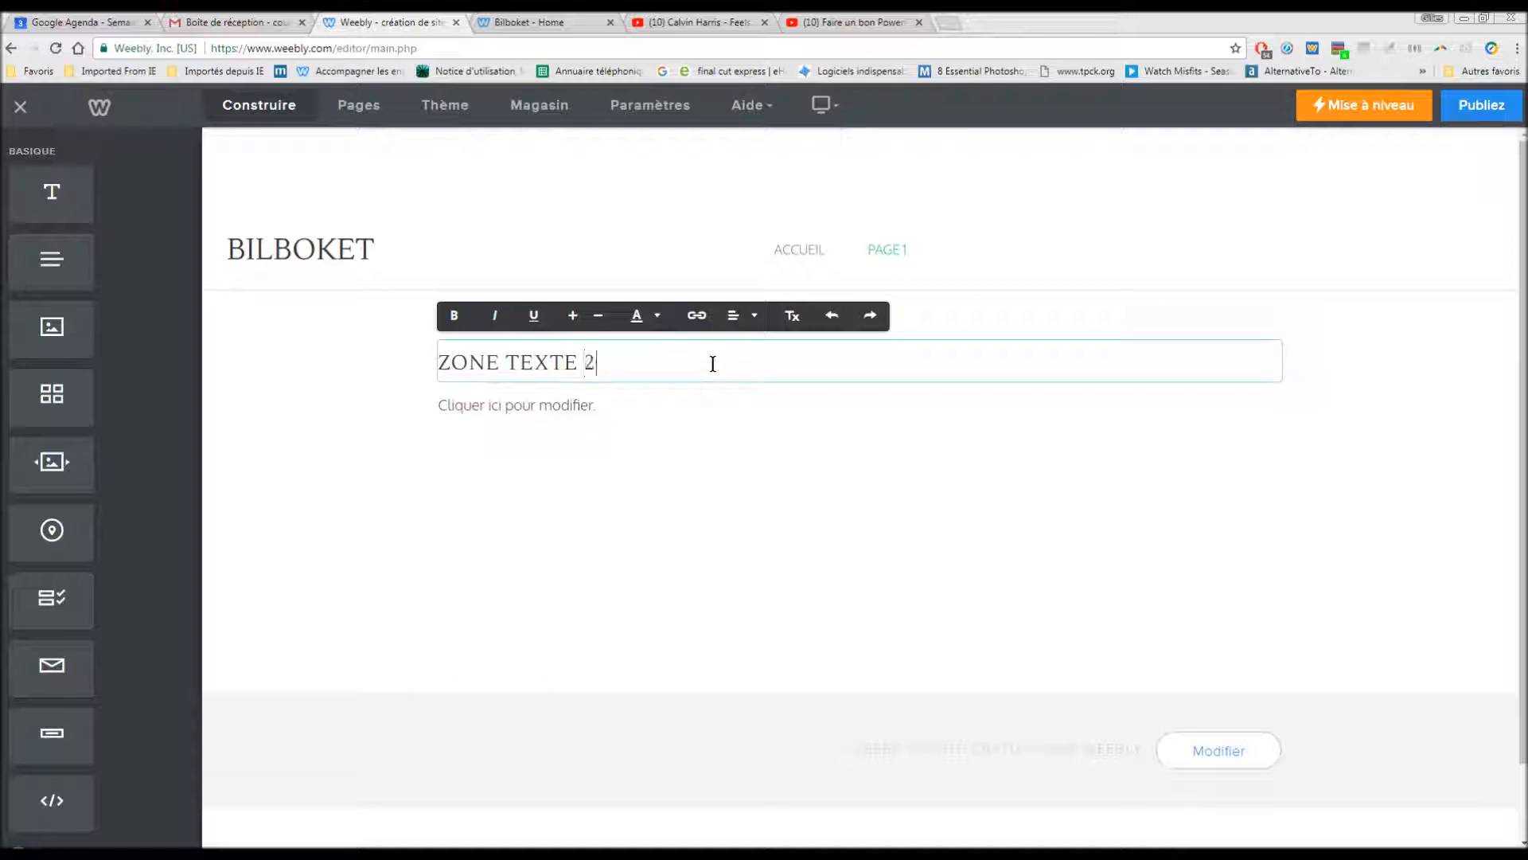
left_click(607, 402)
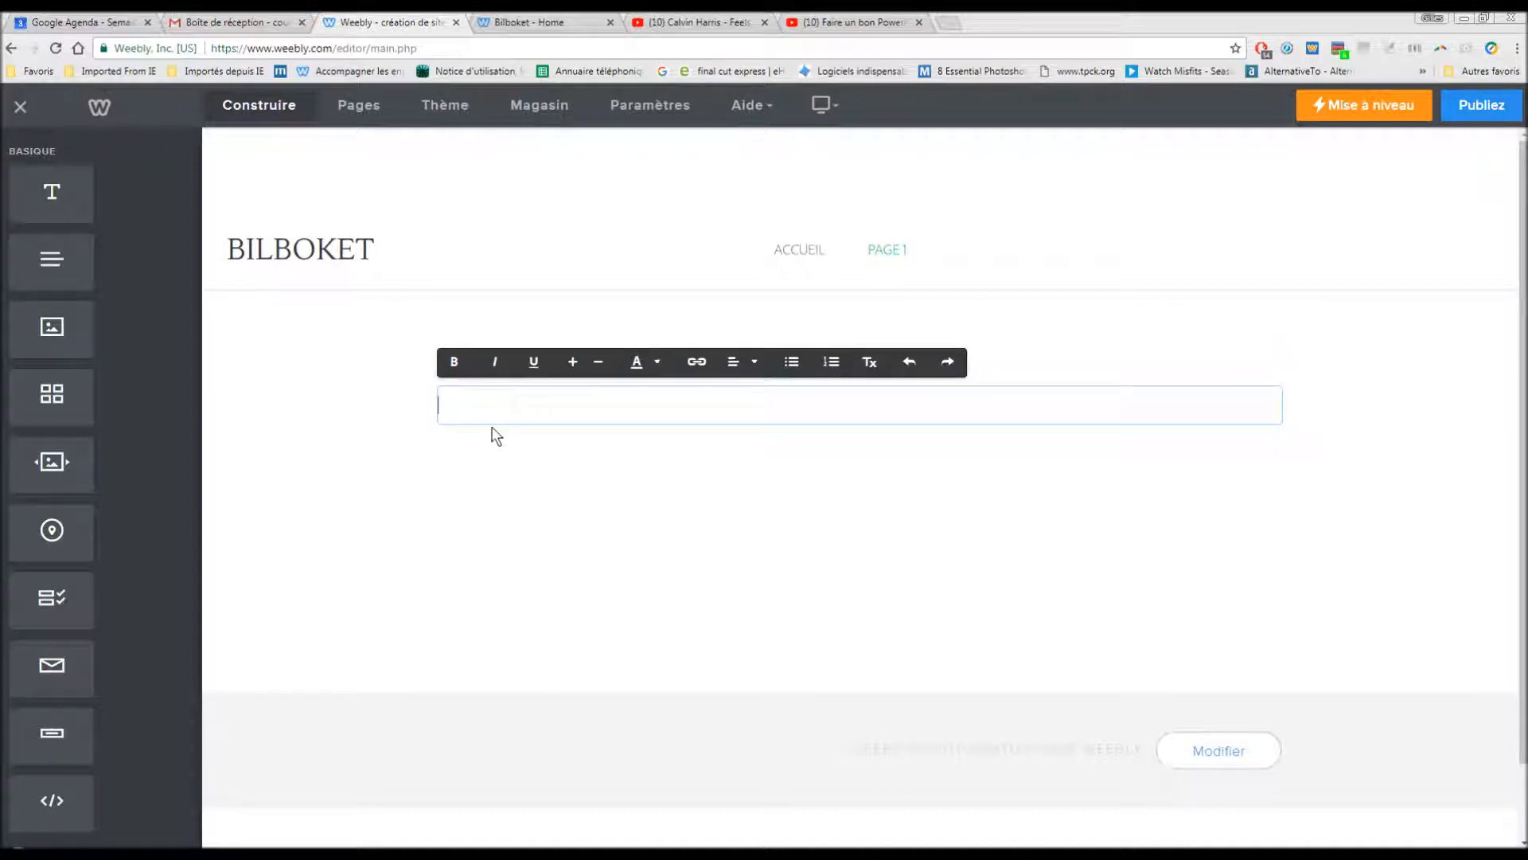
type("Suite")
left_click(553, 539)
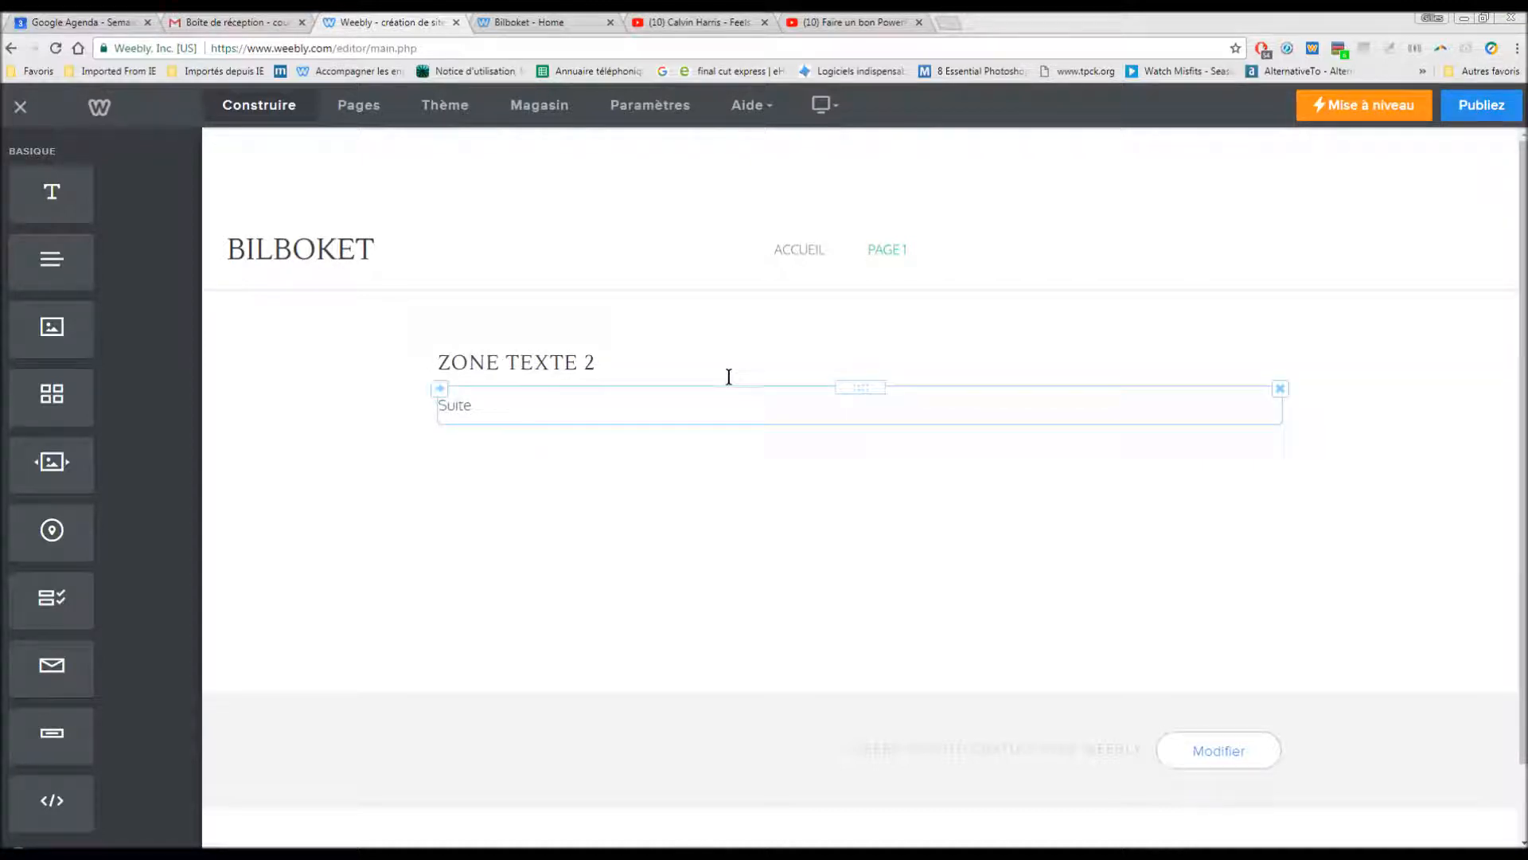
Step: Publish the site and view its Accueil and Page 1 pages at bilboket.weebly.com
left_click(1462, 115)
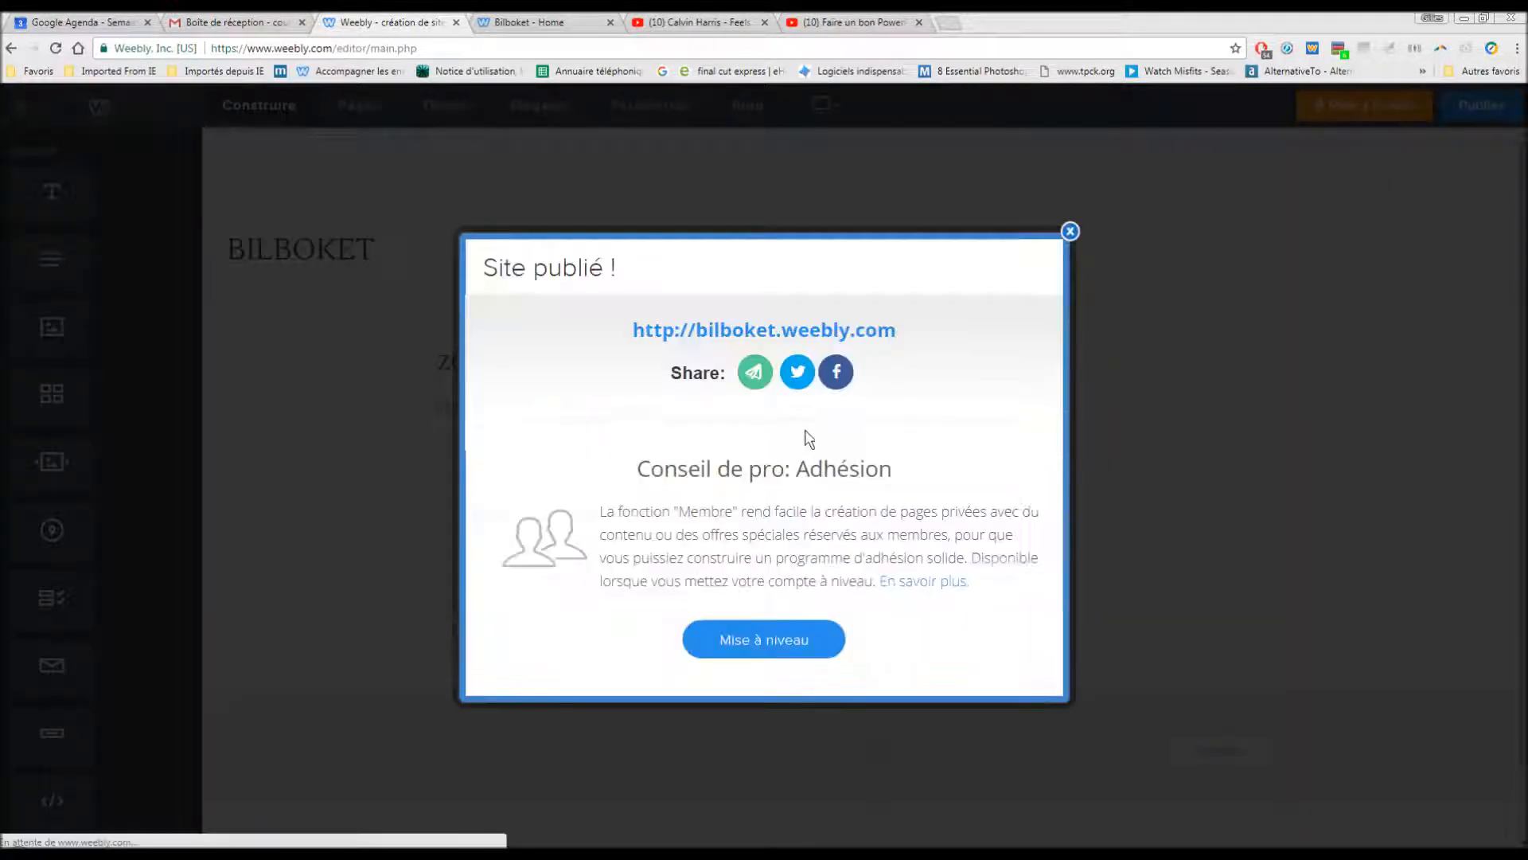
left_click(802, 334)
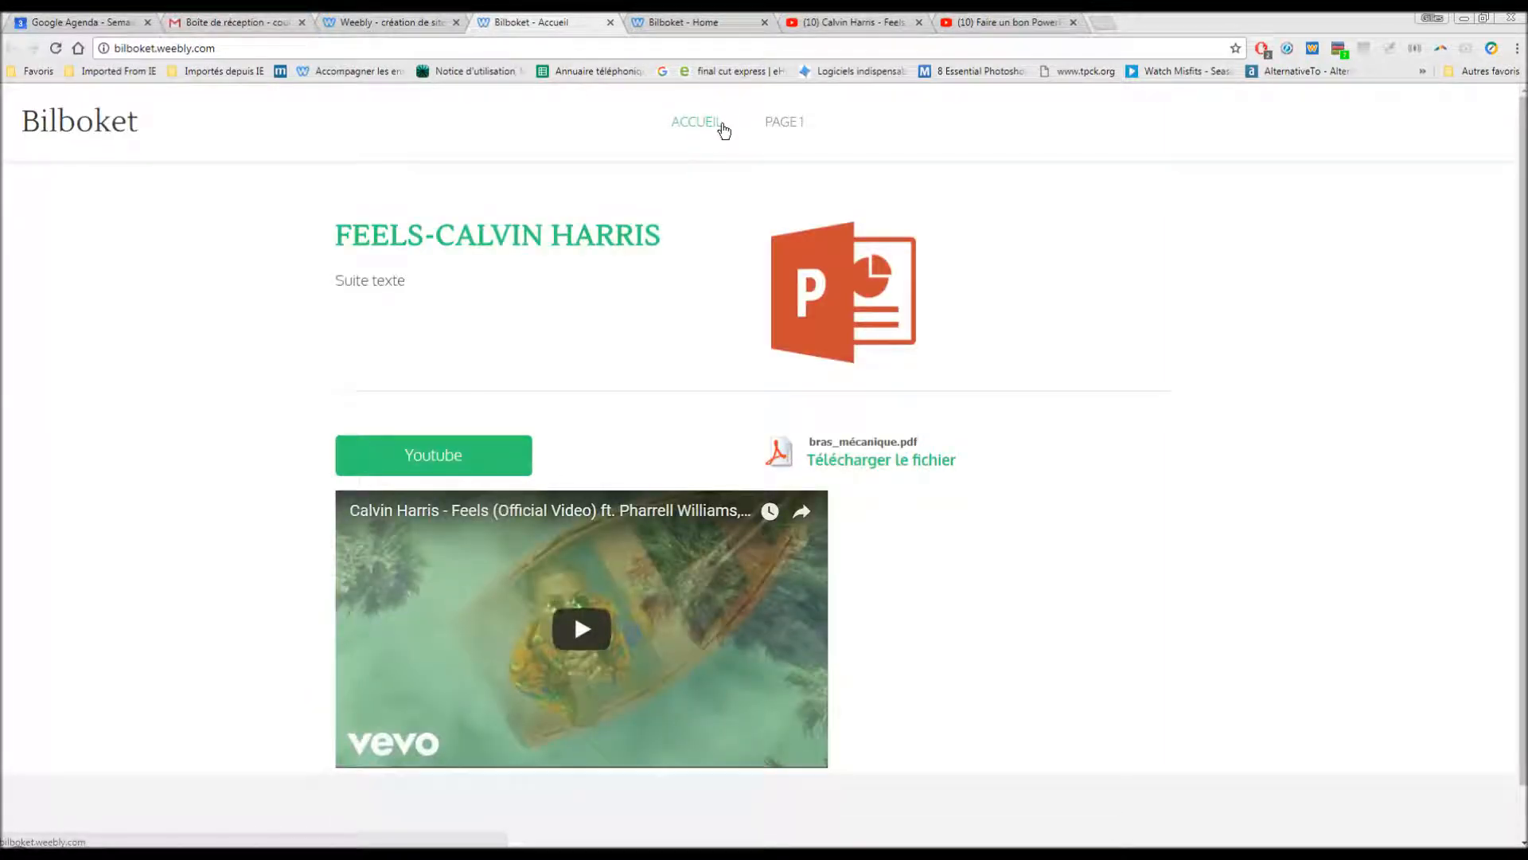
left_click(781, 125)
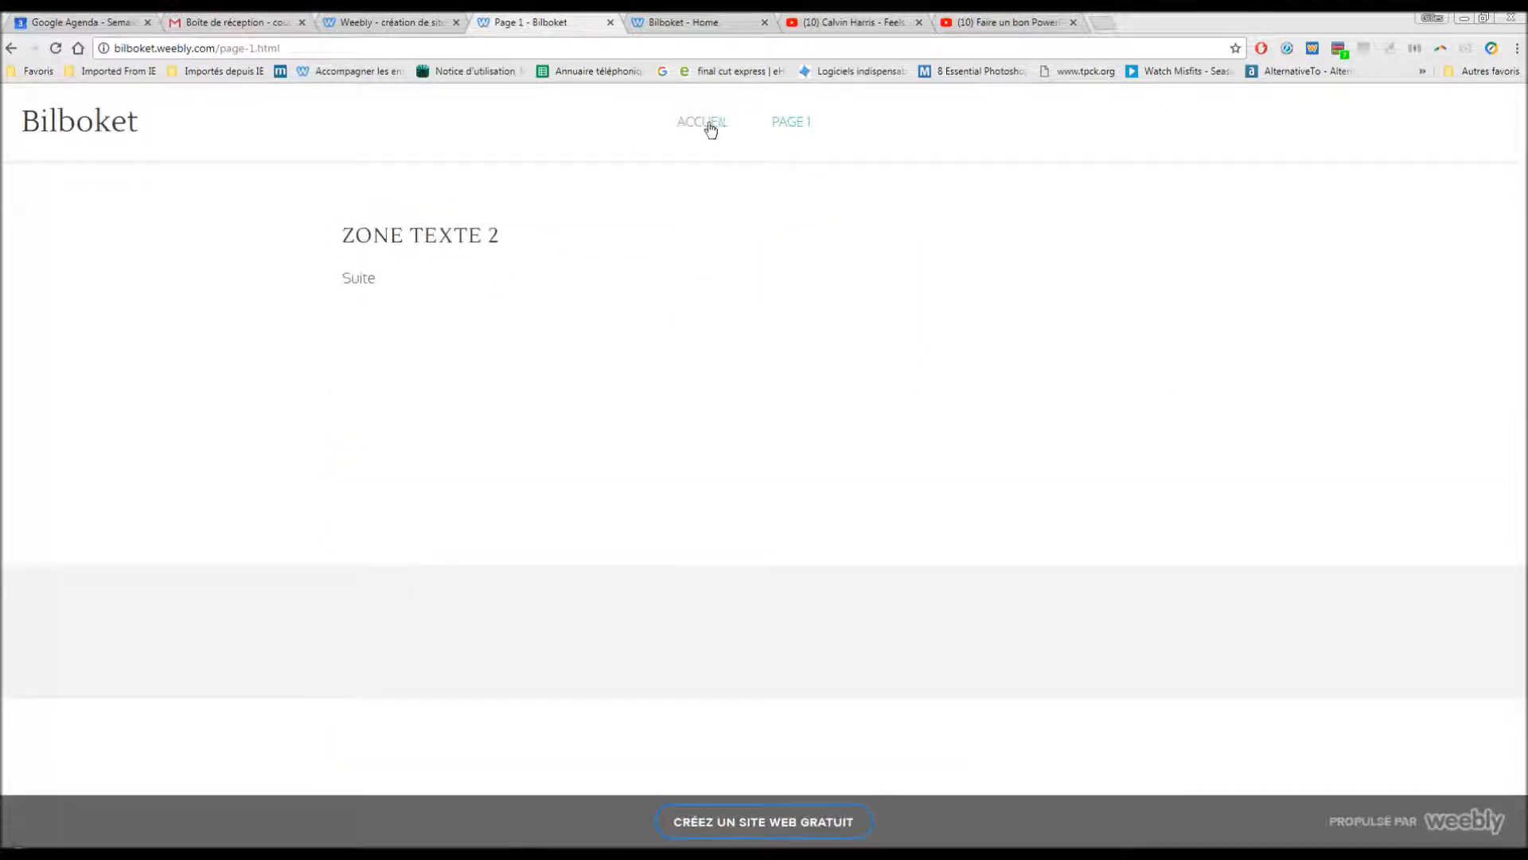
left_click(708, 123)
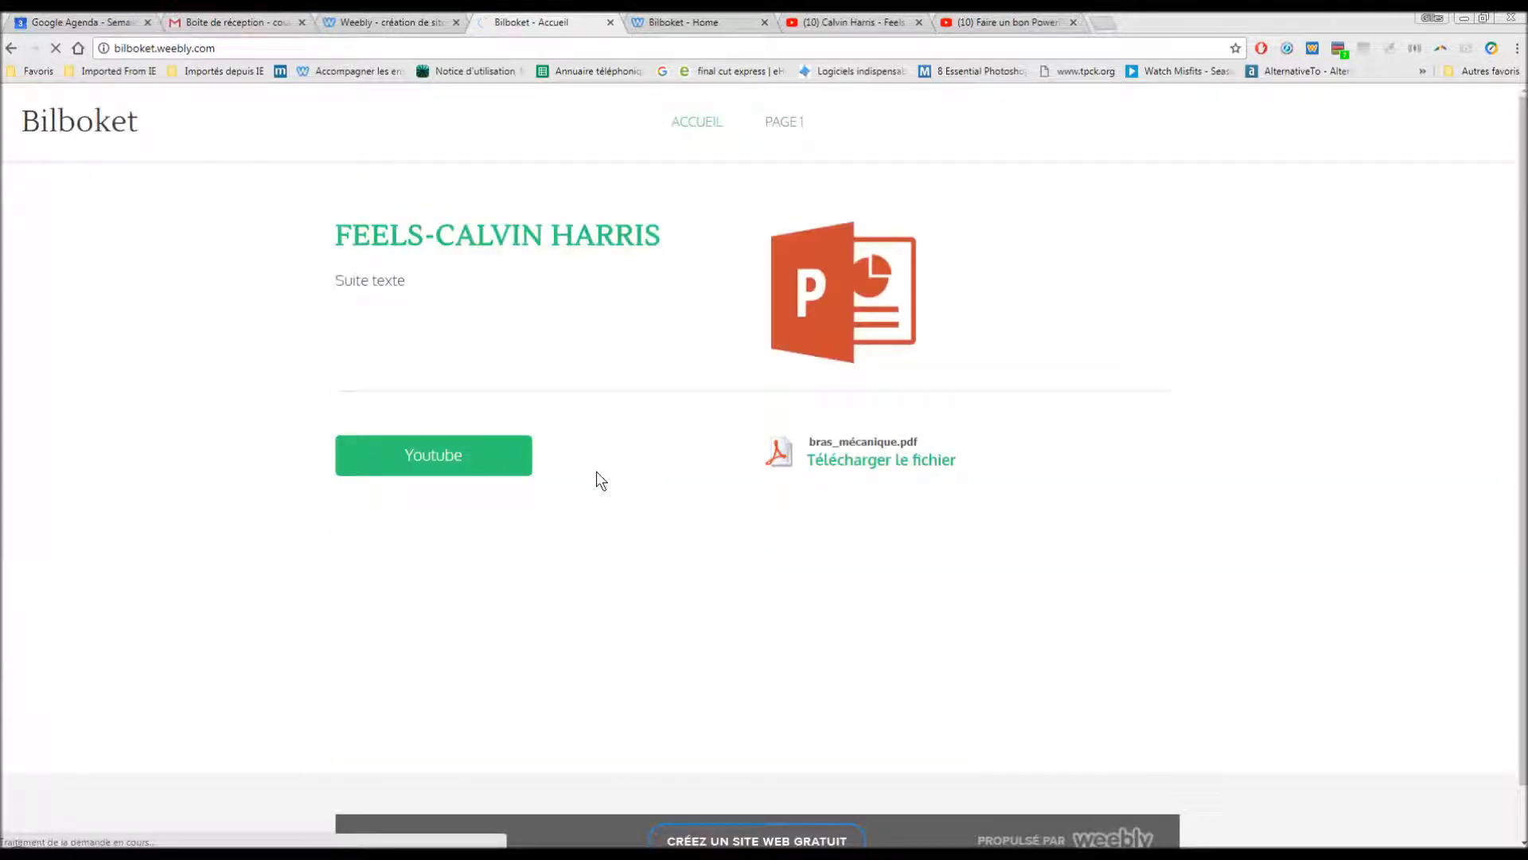